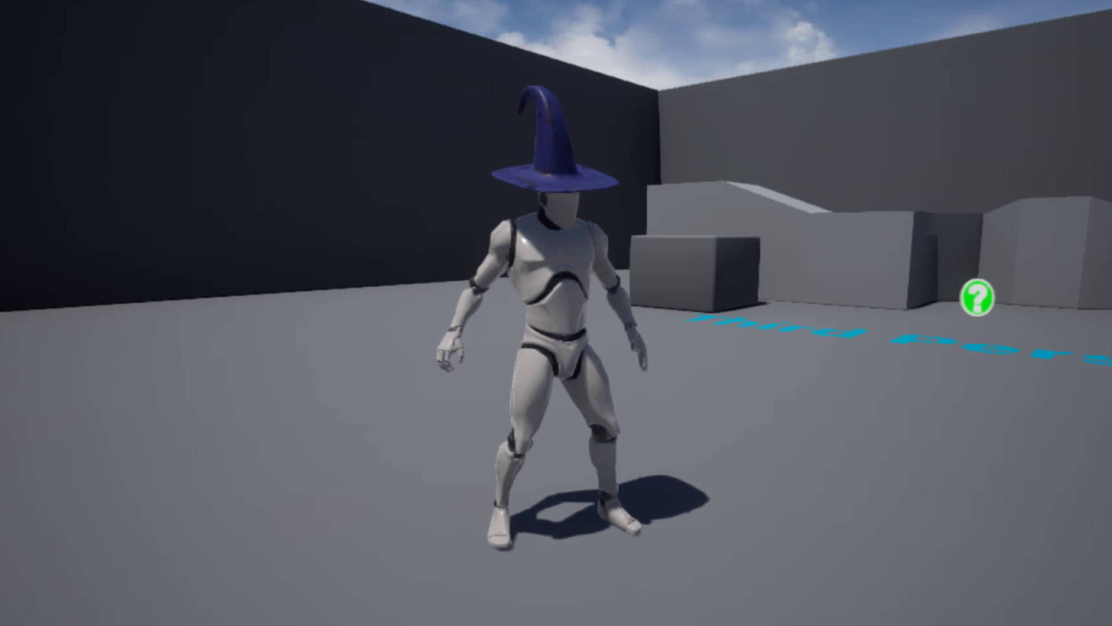
# Stop the Play In Editor session of the wizard-hatted mannequin with Esc
pyautogui.press('Escape')
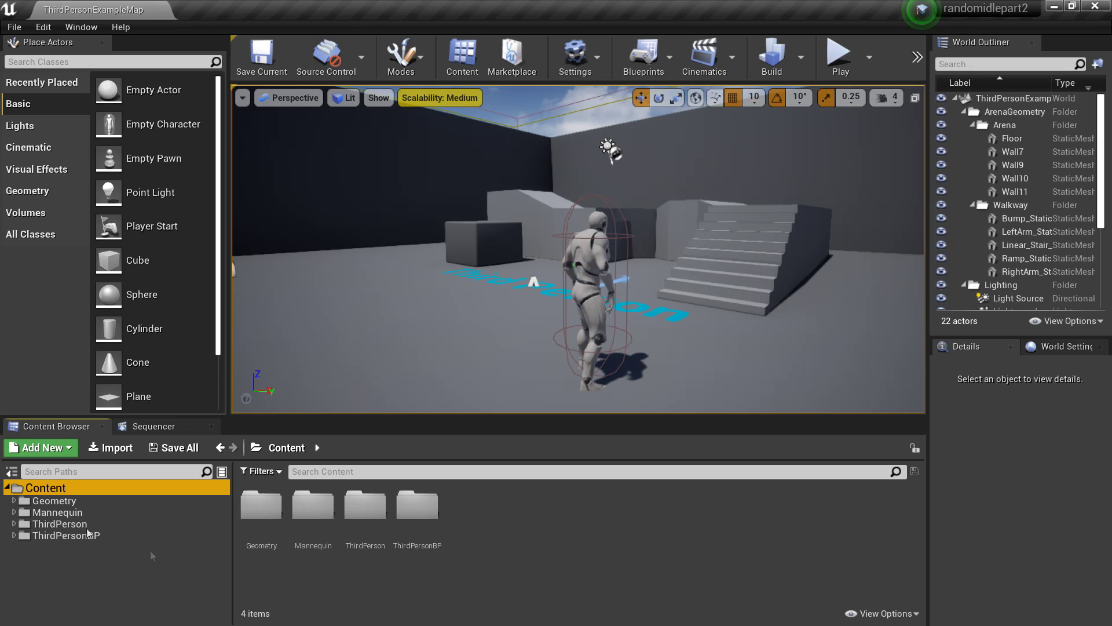
# Browse to Mannequin > Animations and open the ThirdPerson_IdleRun_2D blend space
pyautogui.click(87, 512)
pyautogui.click(266, 533)
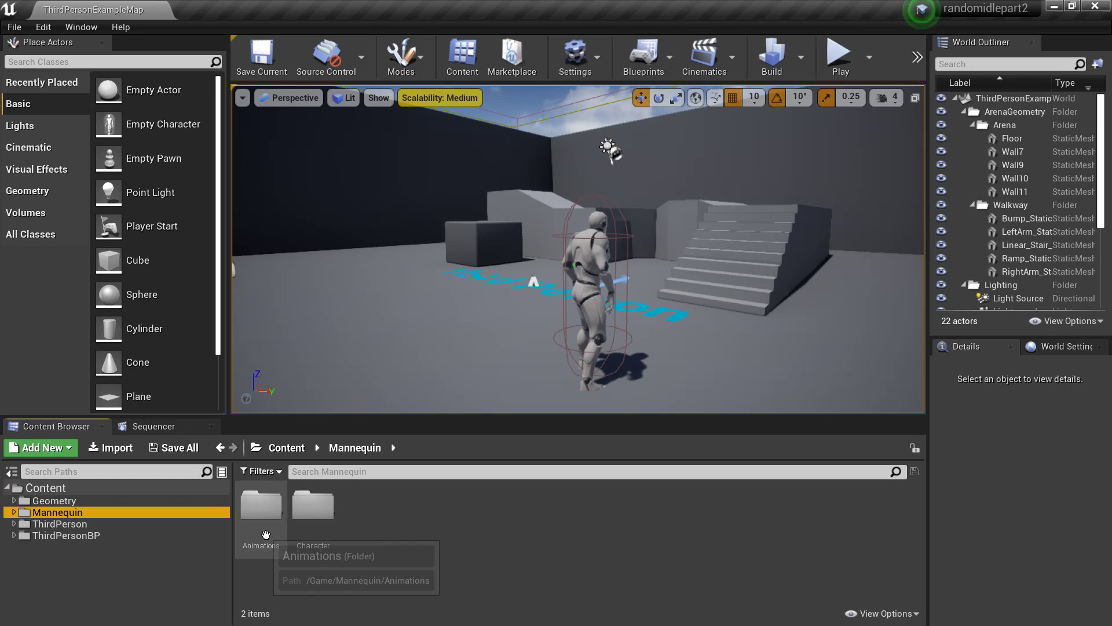
pyautogui.doubleClick(266, 533)
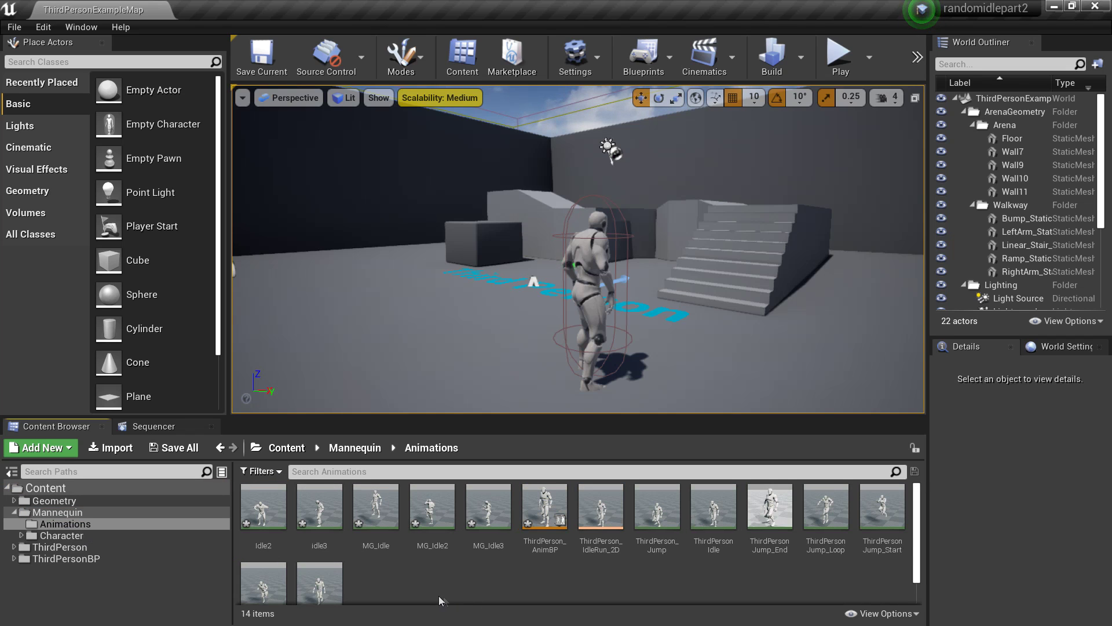
pyautogui.moveTo(264, 531)
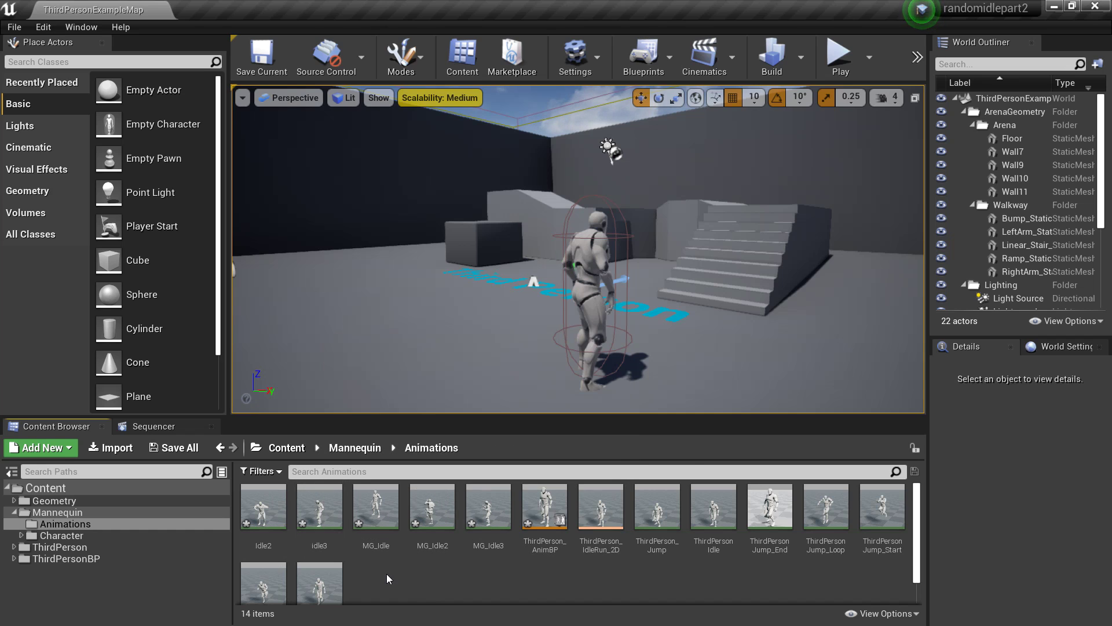
pyautogui.moveTo(389, 543)
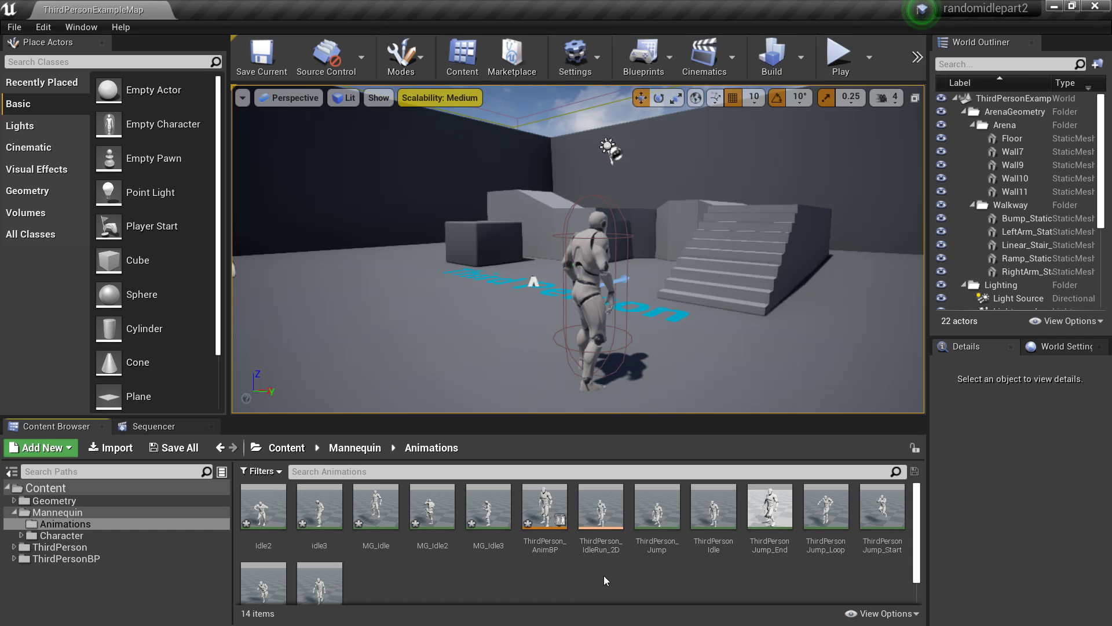
pyautogui.doubleClick(603, 512)
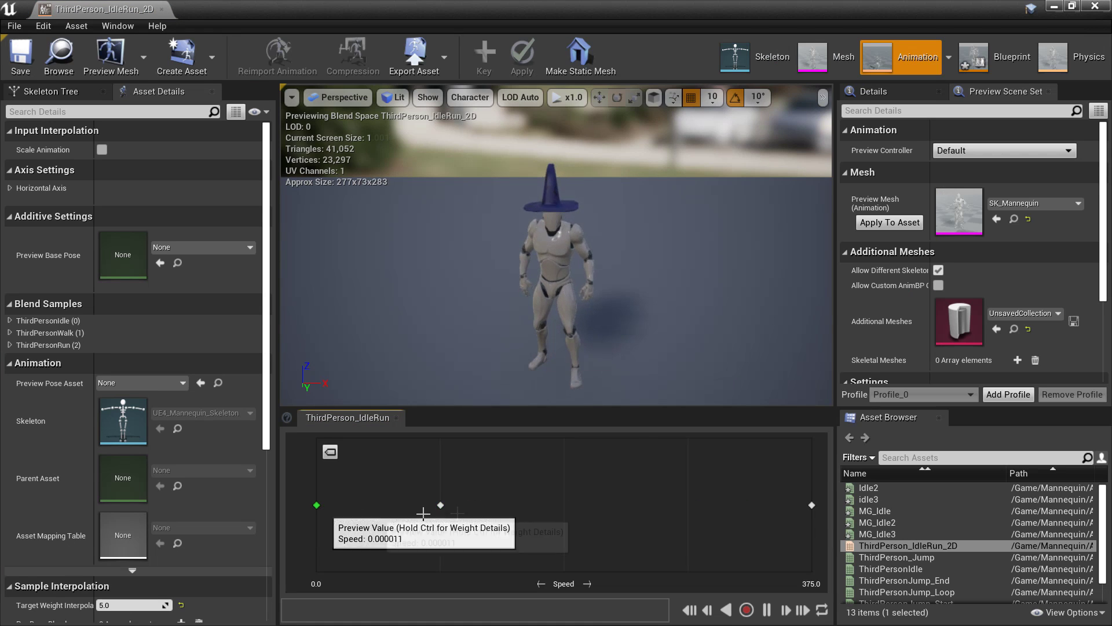
# Delete the idle sample at Speed 0.0 and drag another sample onto Speed 0.0
pyautogui.click(317, 507)
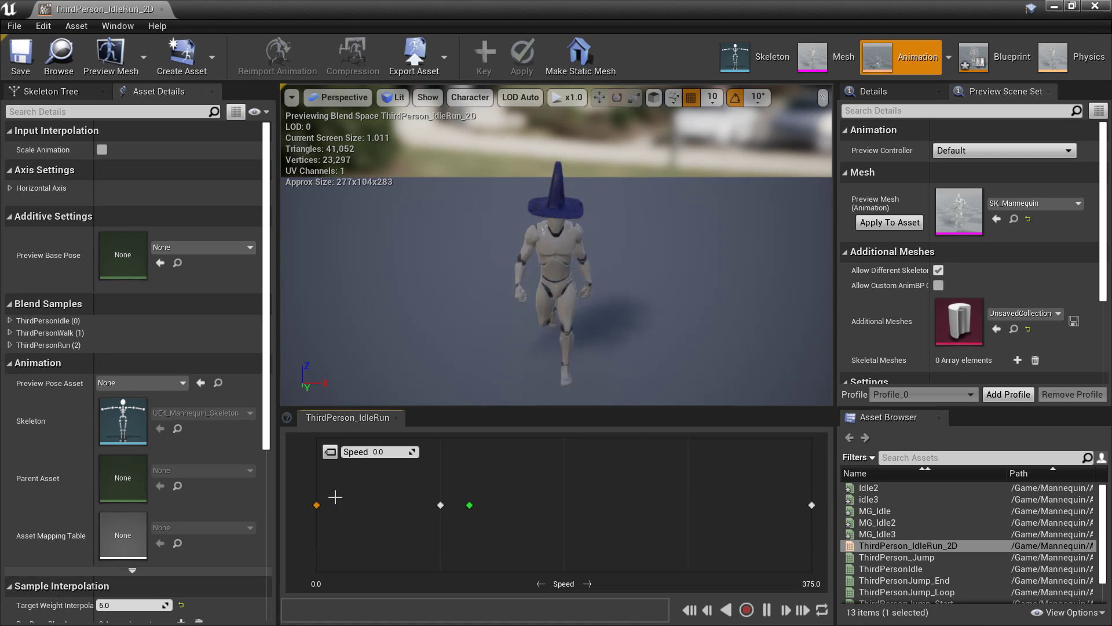
pyautogui.press('Delete')
pyautogui.moveTo(439, 504); pyautogui.dragTo(317, 504)
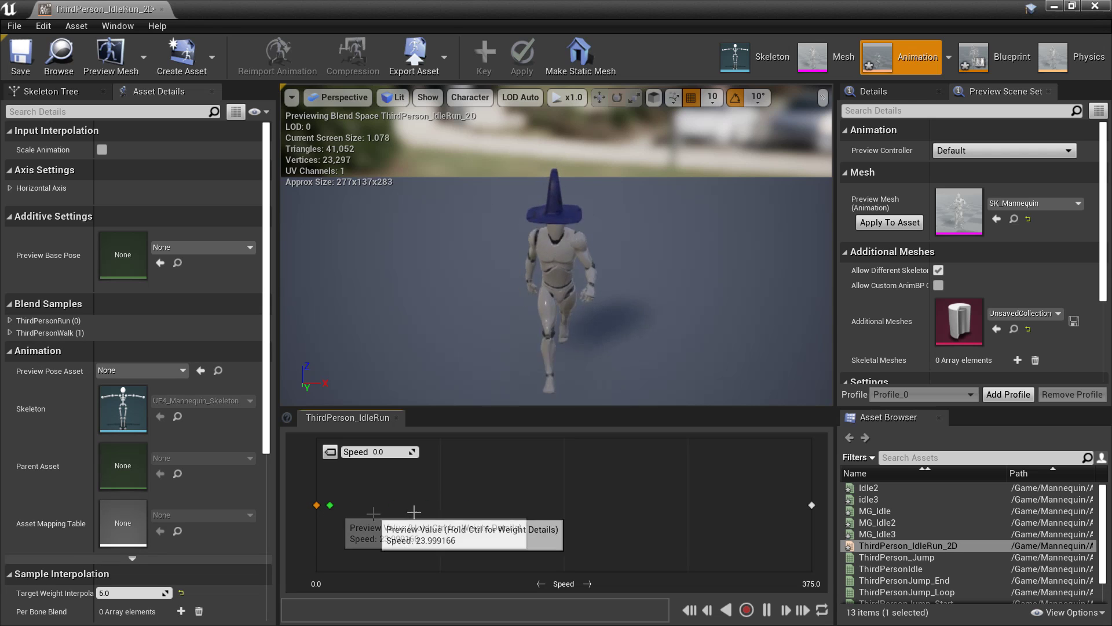
# Save and close the blend space, then open ThirdPerson_AnimBP
pyautogui.click(18, 56)
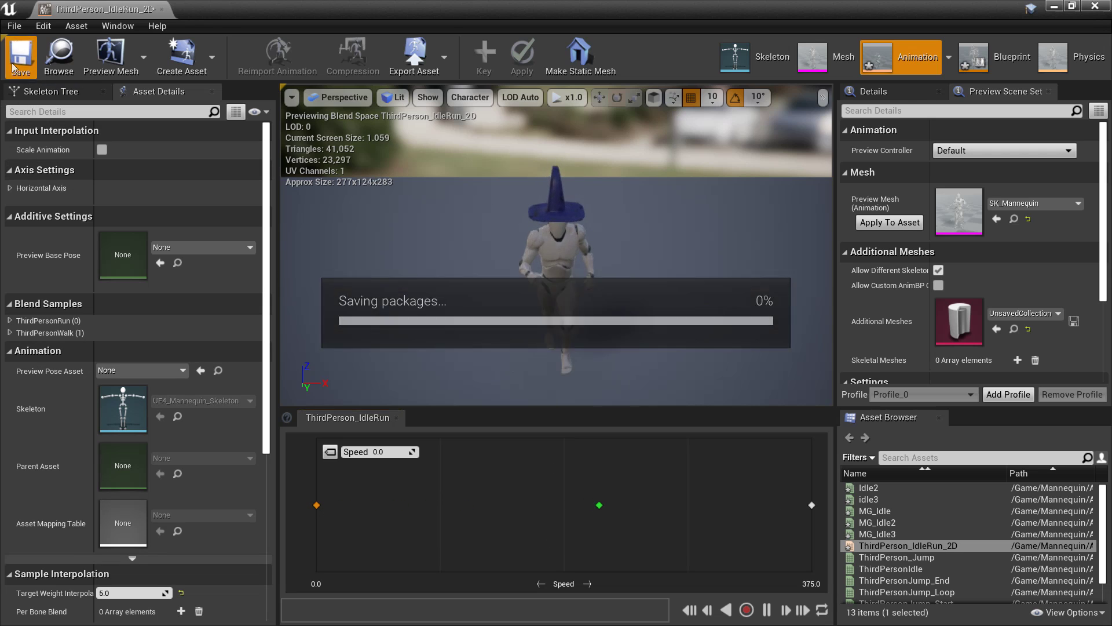
pyautogui.click(163, 9)
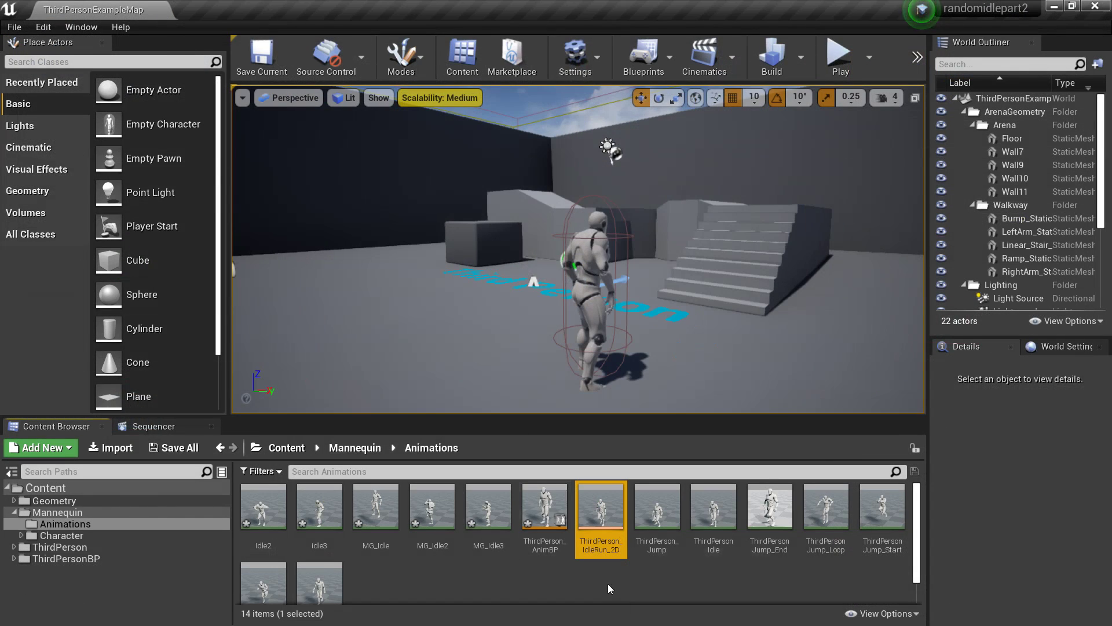
pyautogui.doubleClick(550, 521)
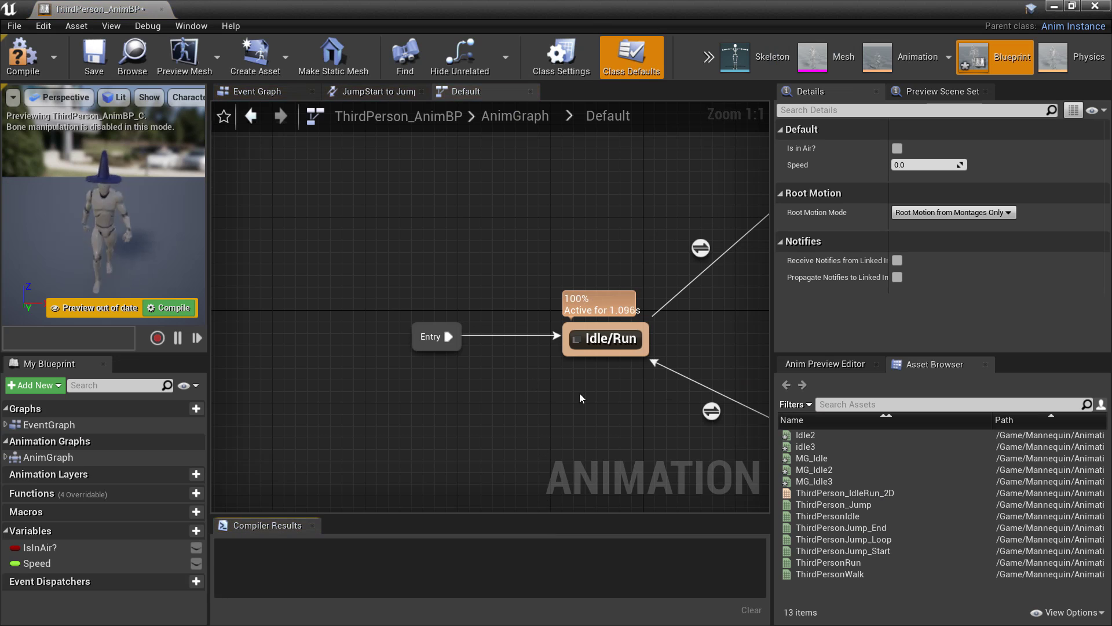
# Add a ThirdPersonIdle state after Entry with a transition into Idle/Run, and open that rule
pyautogui.scroll(1, 620, 394)
pyautogui.scroll(1, 567, 386)
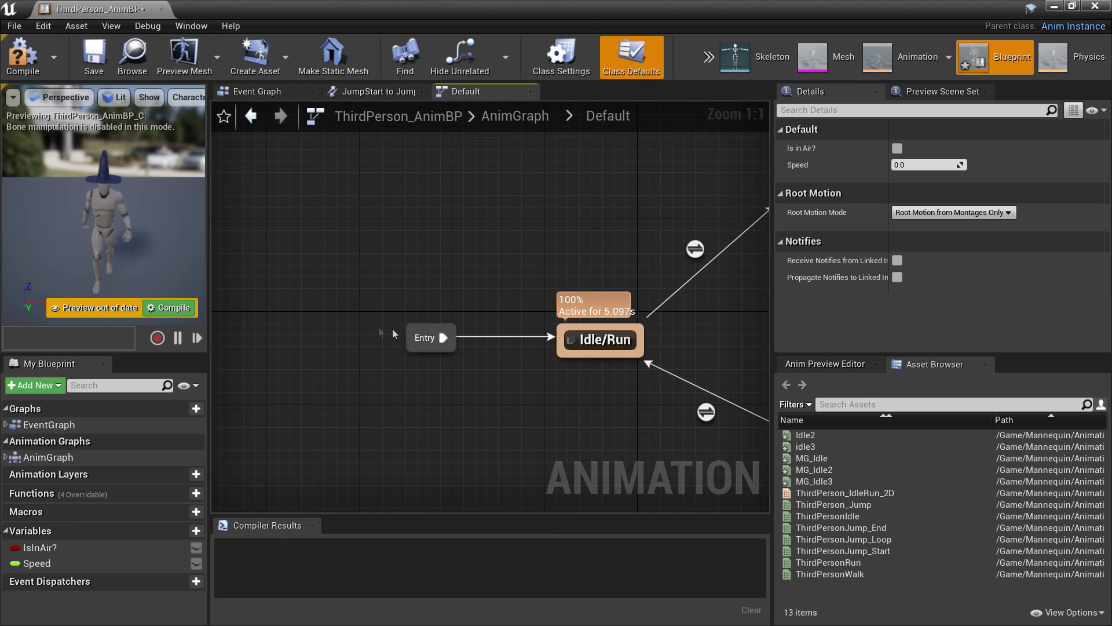
pyautogui.moveTo(415, 338); pyautogui.dragTo(299, 326)
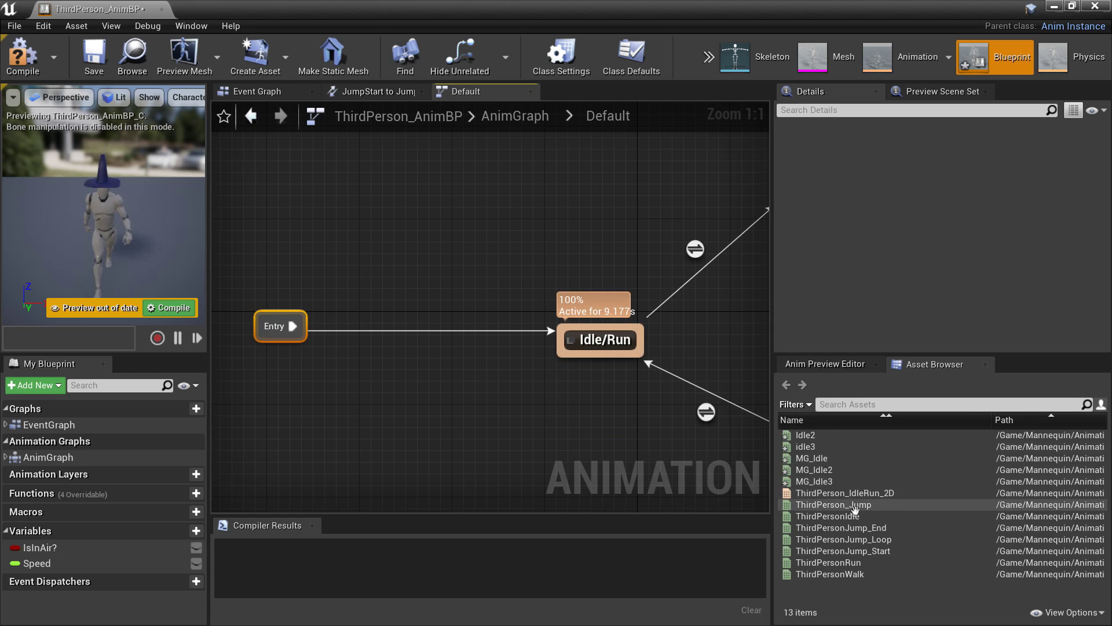
pyautogui.moveTo(827, 516); pyautogui.dragTo(377, 321)
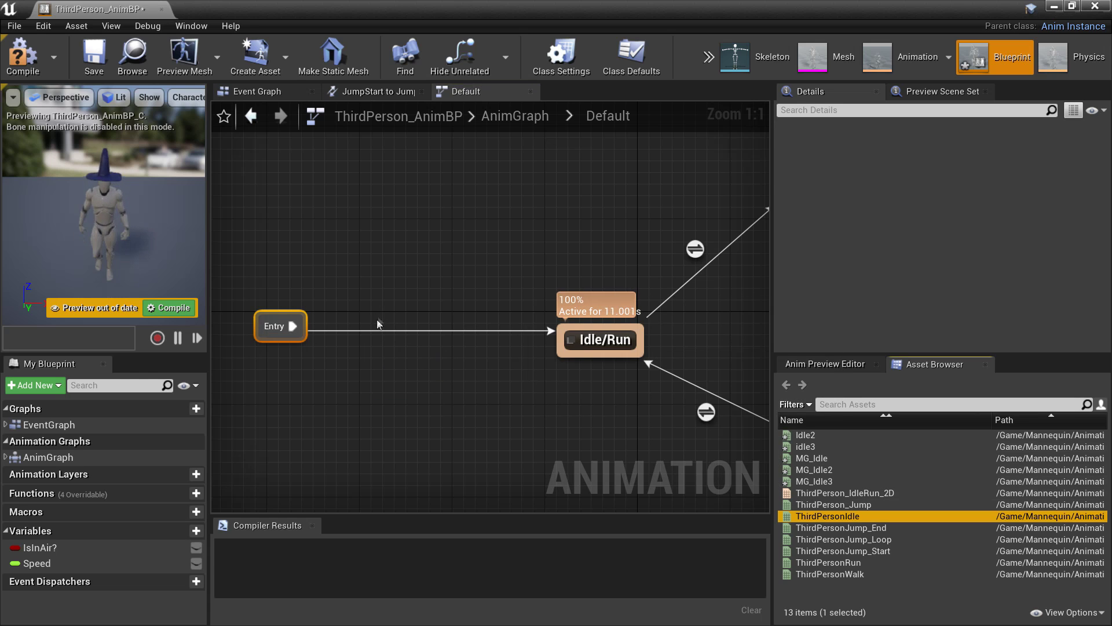
pyautogui.moveTo(294, 326); pyautogui.dragTo(385, 337)
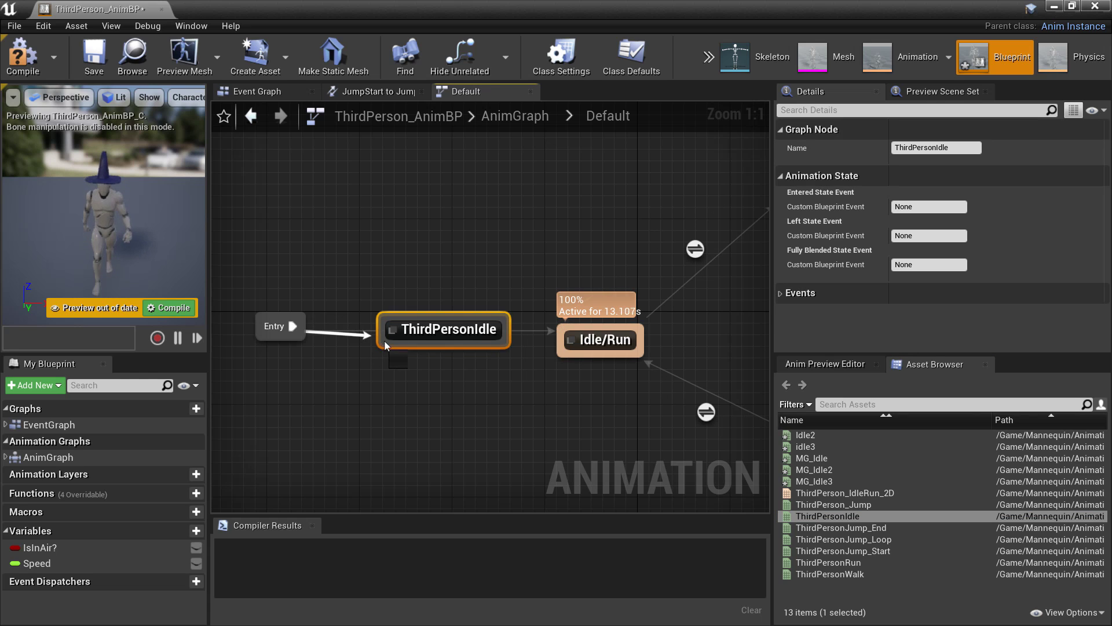
pyautogui.moveTo(435, 329); pyautogui.dragTo(371, 328)
pyautogui.moveTo(442, 339); pyautogui.dragTo(585, 341)
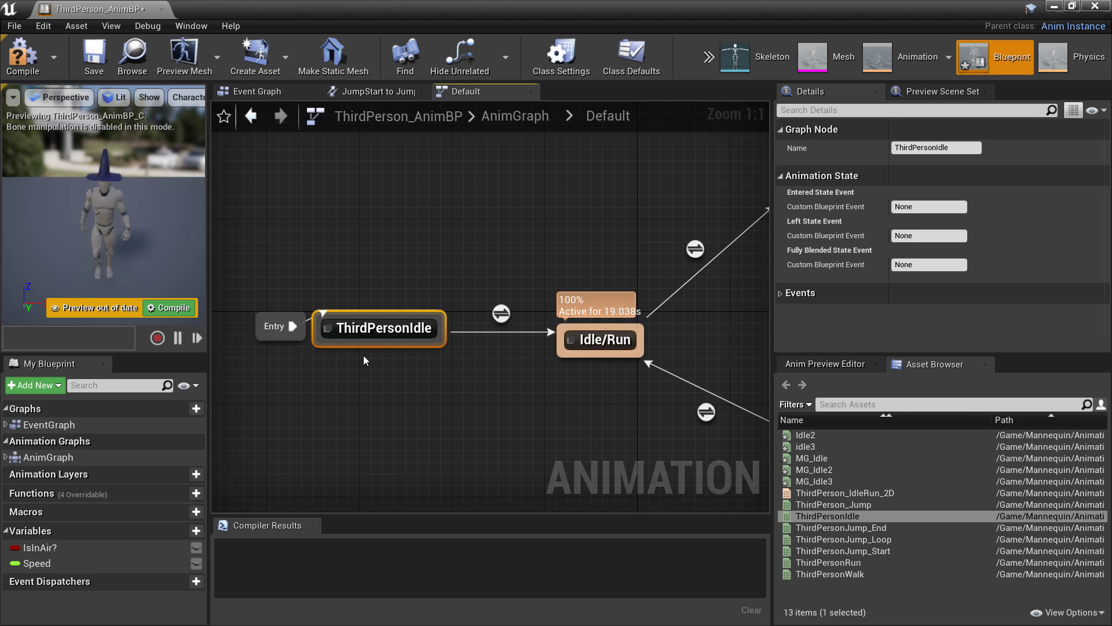
pyautogui.doubleClick(501, 314)
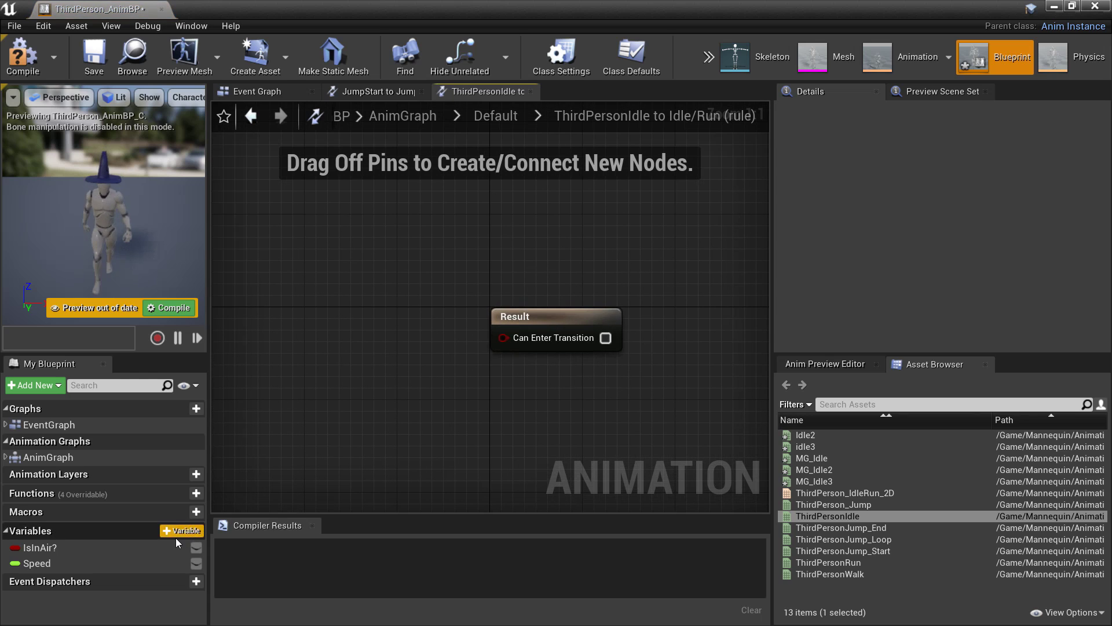
# Create Boolean ismoving and wire its getter into the ThirdPersonIdle→Idle/Run rule
pyautogui.click(176, 537)
pyautogui.write('ismoving')
pyautogui.press('Return')
pyautogui.moveTo(49, 583); pyautogui.dragTo(349, 368)
pyautogui.click(352, 366)
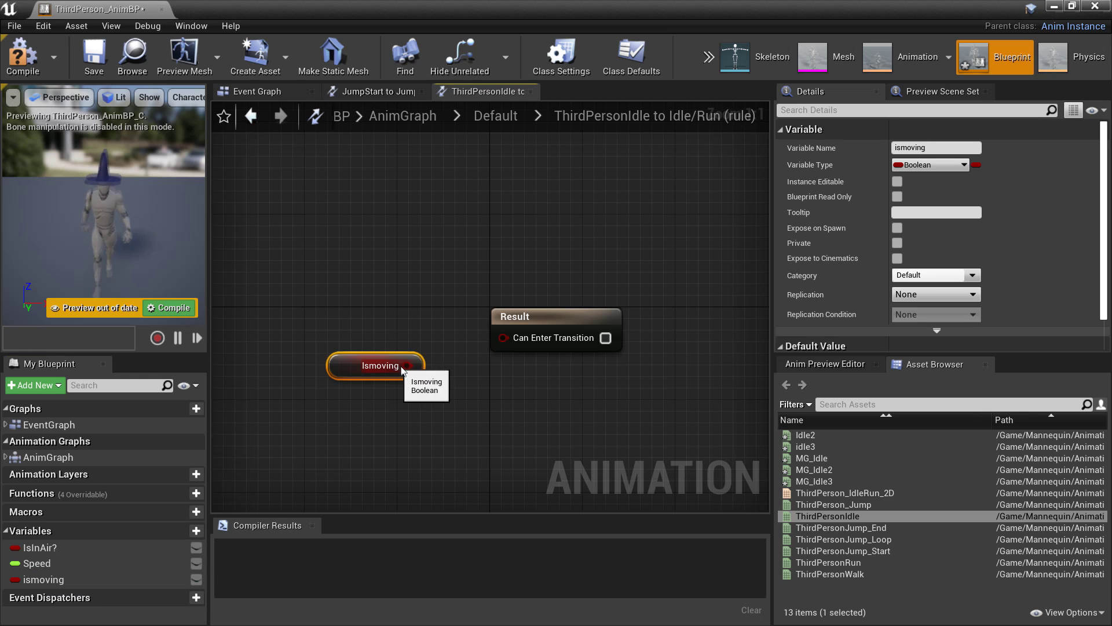
pyautogui.moveTo(532, 338); pyautogui.dragTo(532, 337)
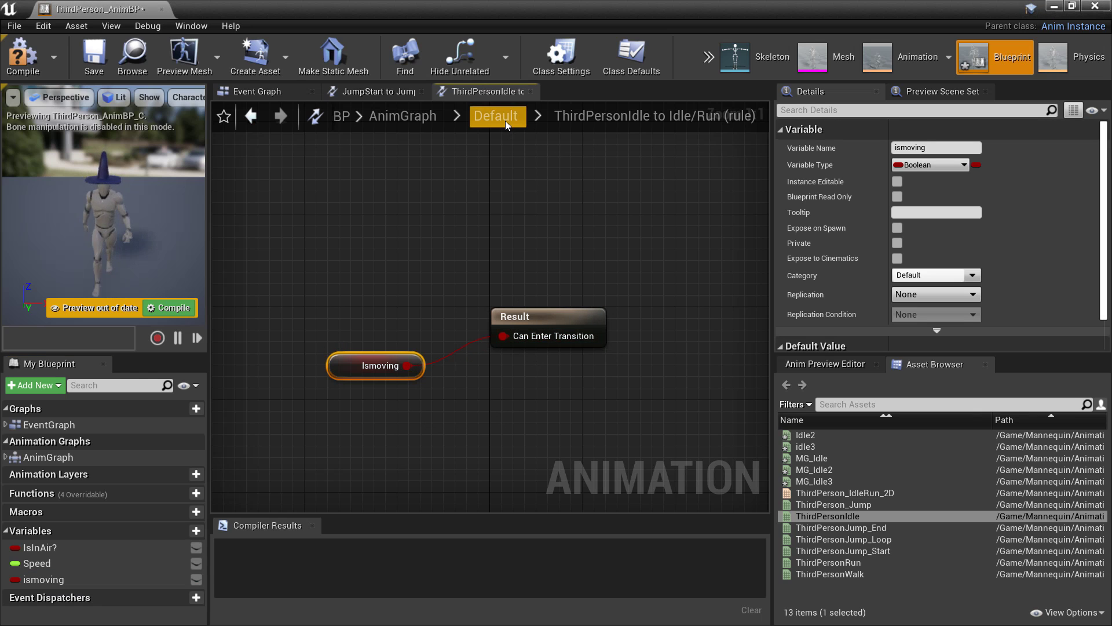
pyautogui.click(497, 115)
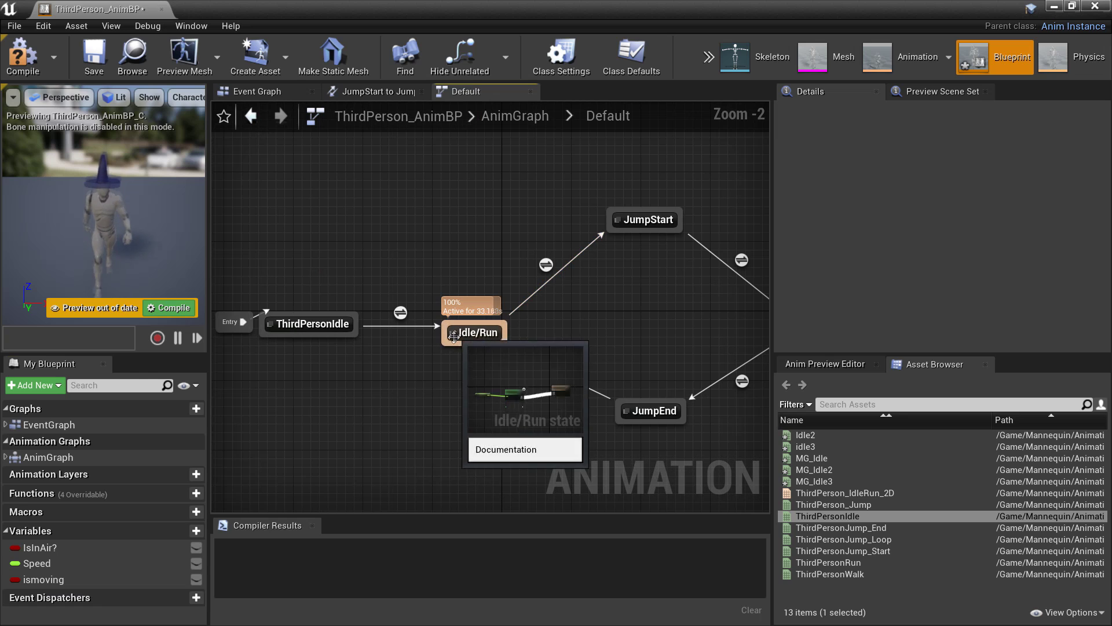
# Add an Idle/Run→ThirdPersonIdle transition whose rule is NOT ismoving
pyautogui.moveTo(455, 334); pyautogui.dragTo(343, 337)
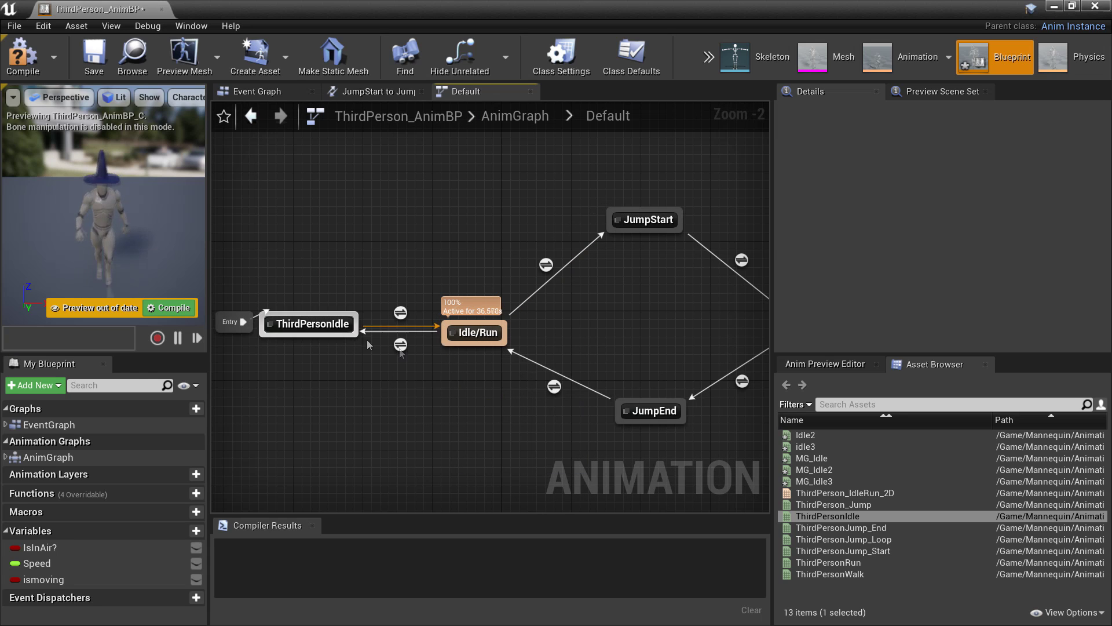
pyautogui.click(400, 347)
pyautogui.doubleClick(398, 347)
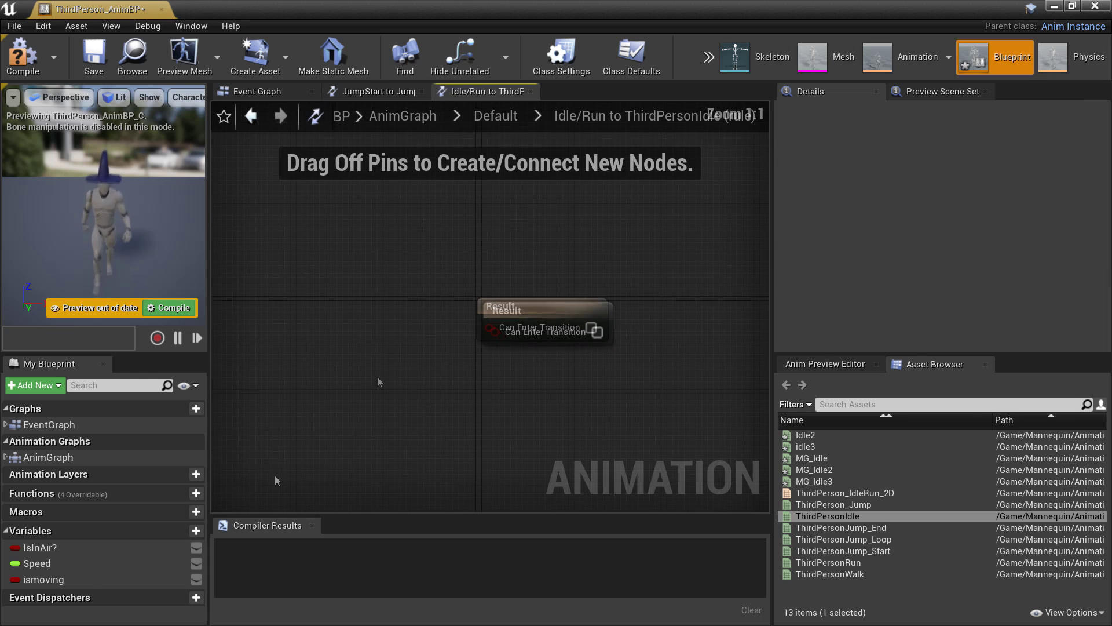
pyautogui.moveTo(46, 580); pyautogui.dragTo(303, 339)
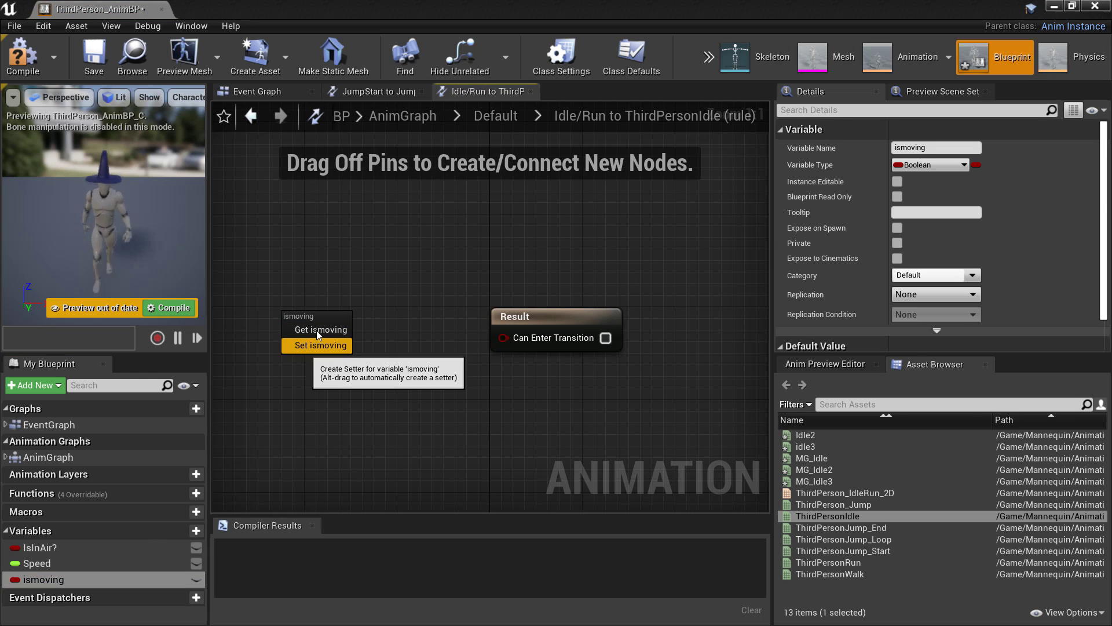
pyautogui.click(316, 330)
pyautogui.moveTo(360, 319); pyautogui.dragTo(369, 419)
pyautogui.write('not')
pyautogui.press('Return')
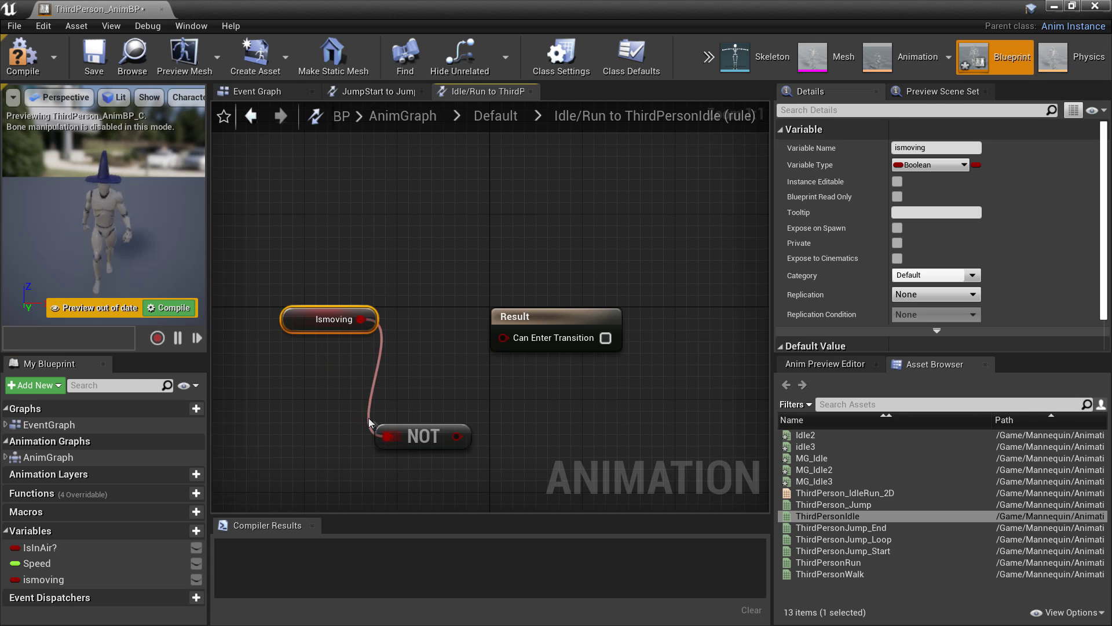
pyautogui.moveTo(457, 435); pyautogui.dragTo(513, 332)
pyautogui.click(495, 116)
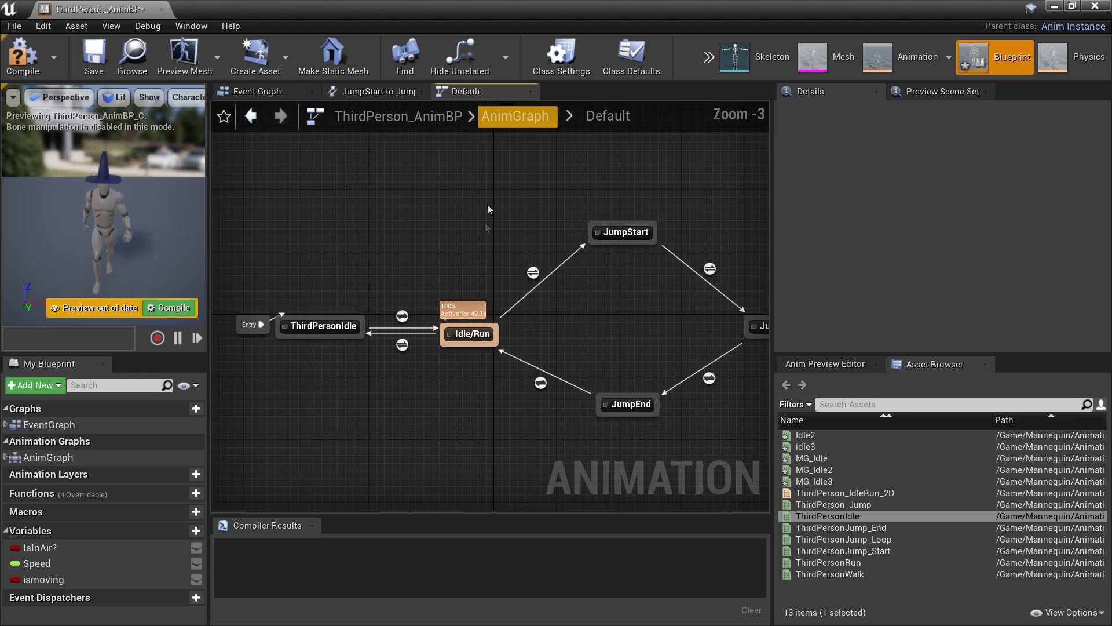
# In the Event Graph, get the pawn's Last Movement Input Vector and feed it into VectorLength
pyautogui.click(268, 90)
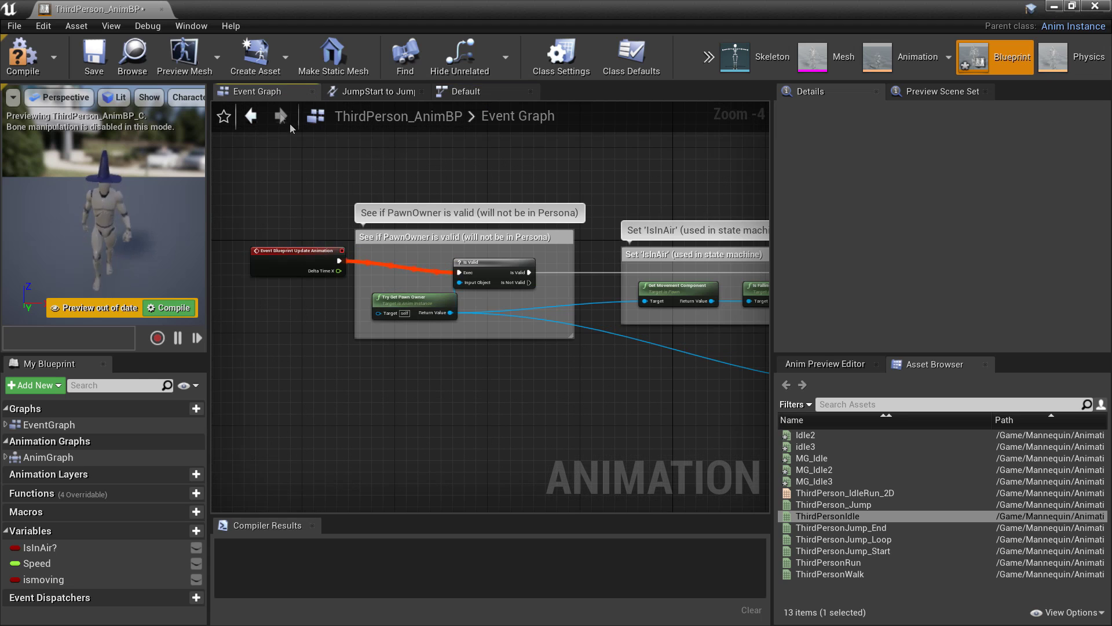
pyautogui.moveTo(585, 382); pyautogui.dragTo(445, 309, button='right')
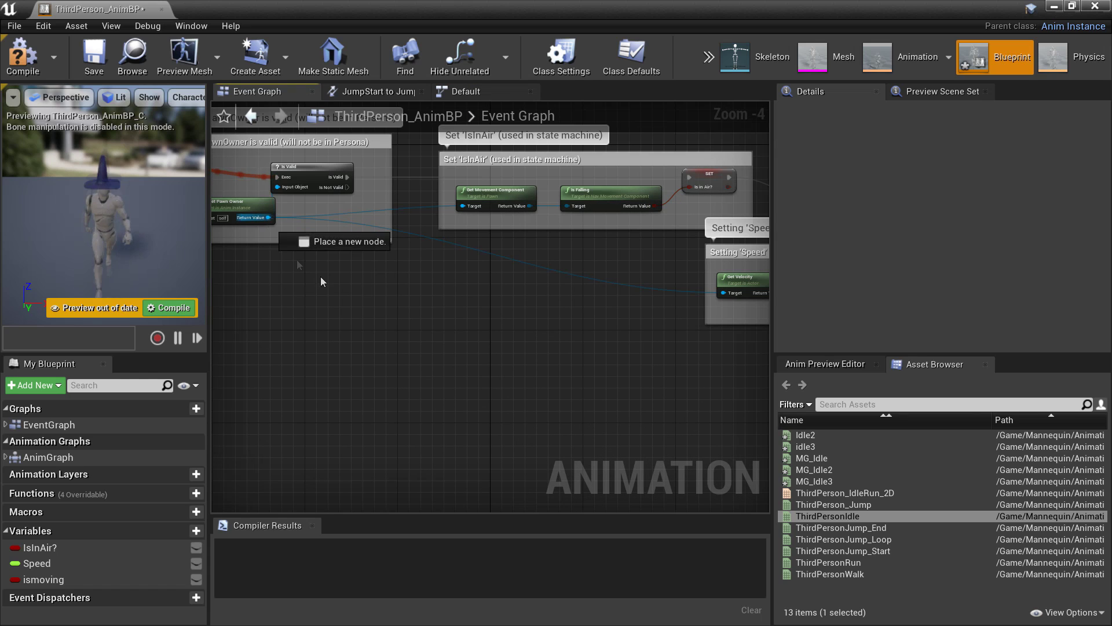
pyautogui.moveTo(402, 338); pyautogui.dragTo(409, 343)
pyautogui.write('g')
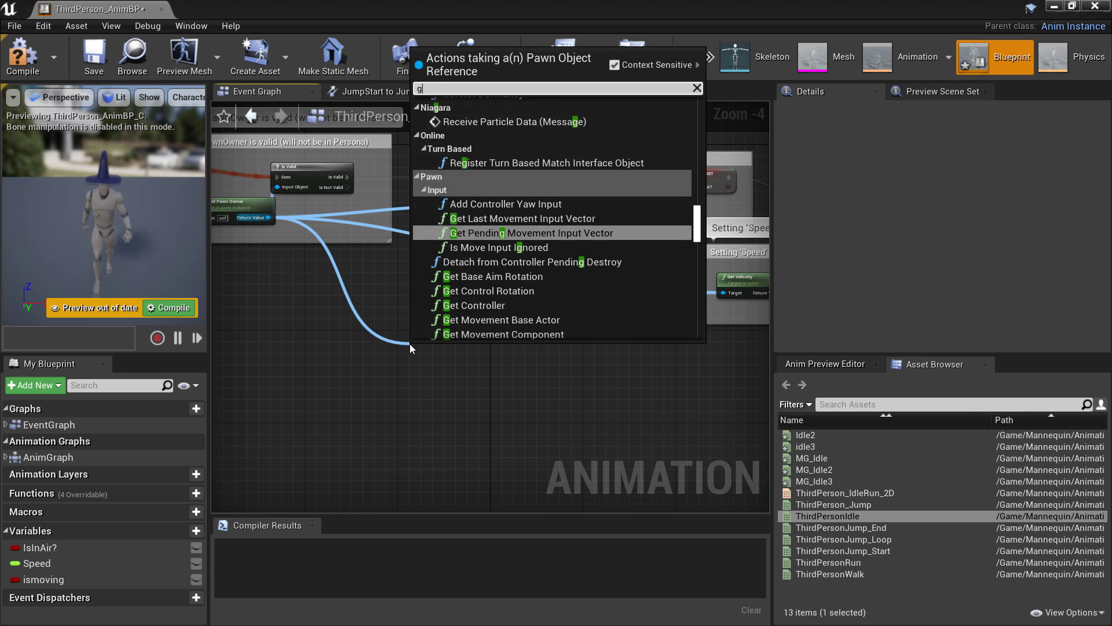
pyautogui.write('et last')
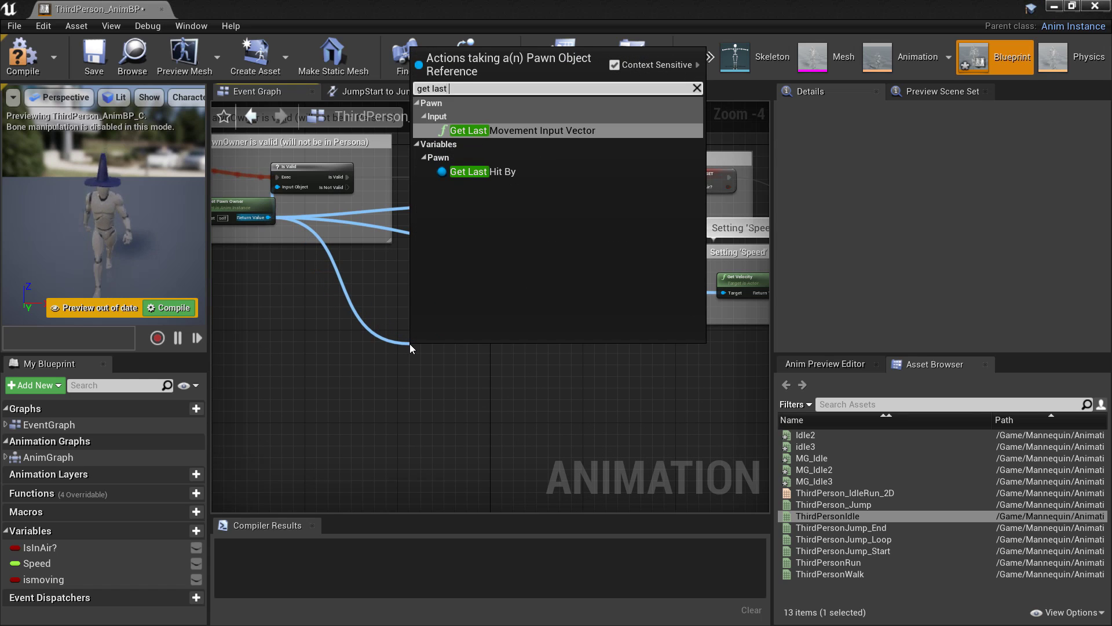
pyautogui.press('Return')
pyautogui.moveTo(492, 355); pyautogui.dragTo(589, 390)
pyautogui.moveTo(589, 390); pyautogui.dragTo(358, 337, button='right')
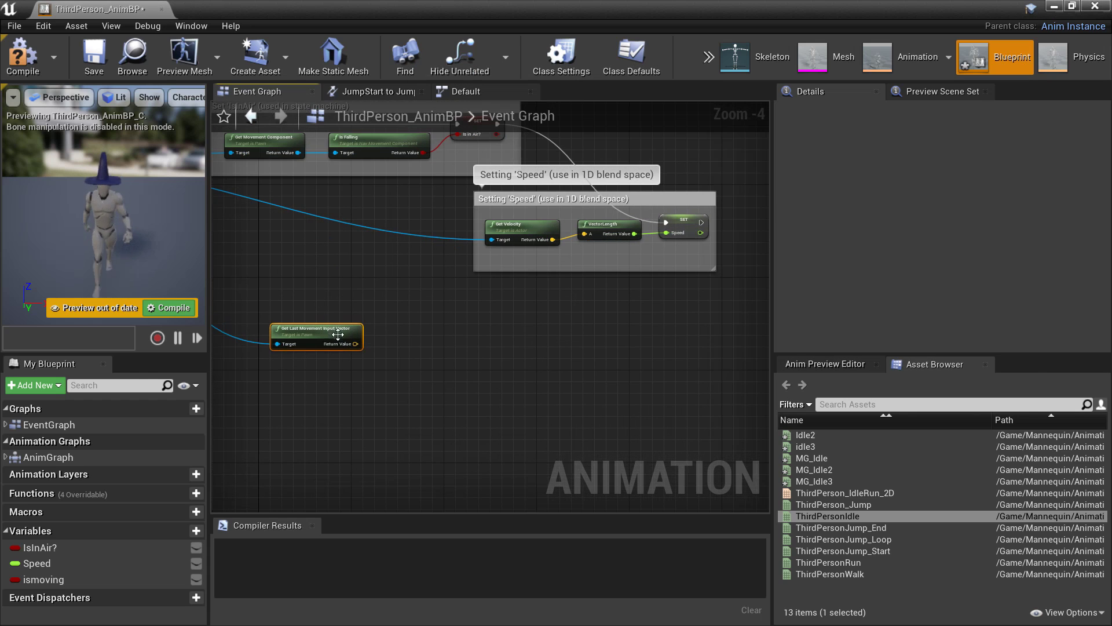
pyautogui.moveTo(355, 344); pyautogui.dragTo(412, 345)
pyautogui.write('vector len')
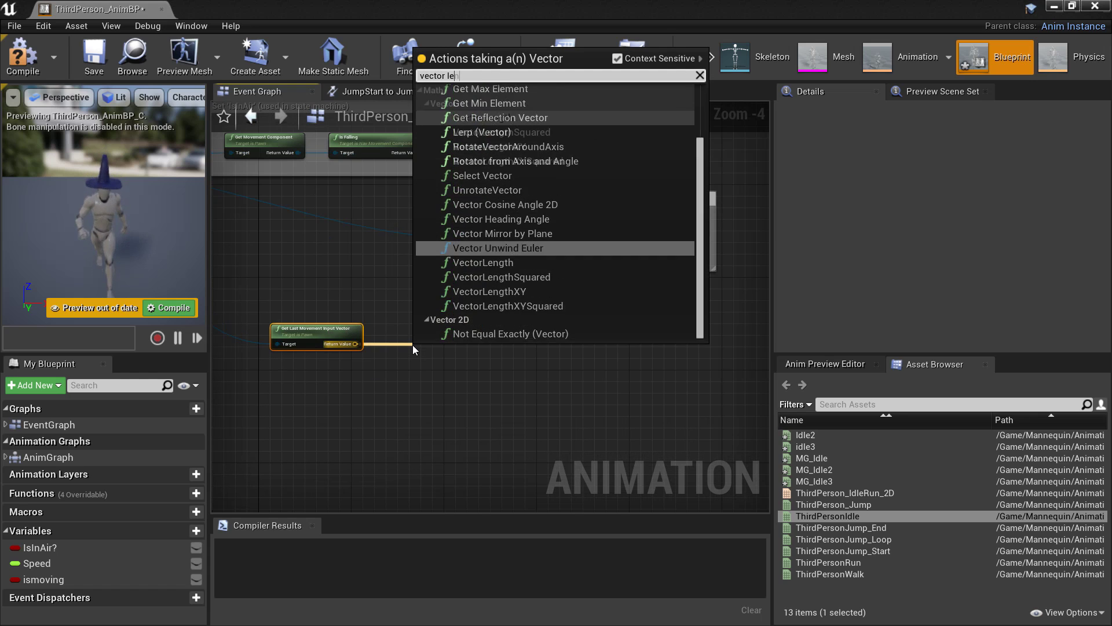
pyautogui.press('Return')
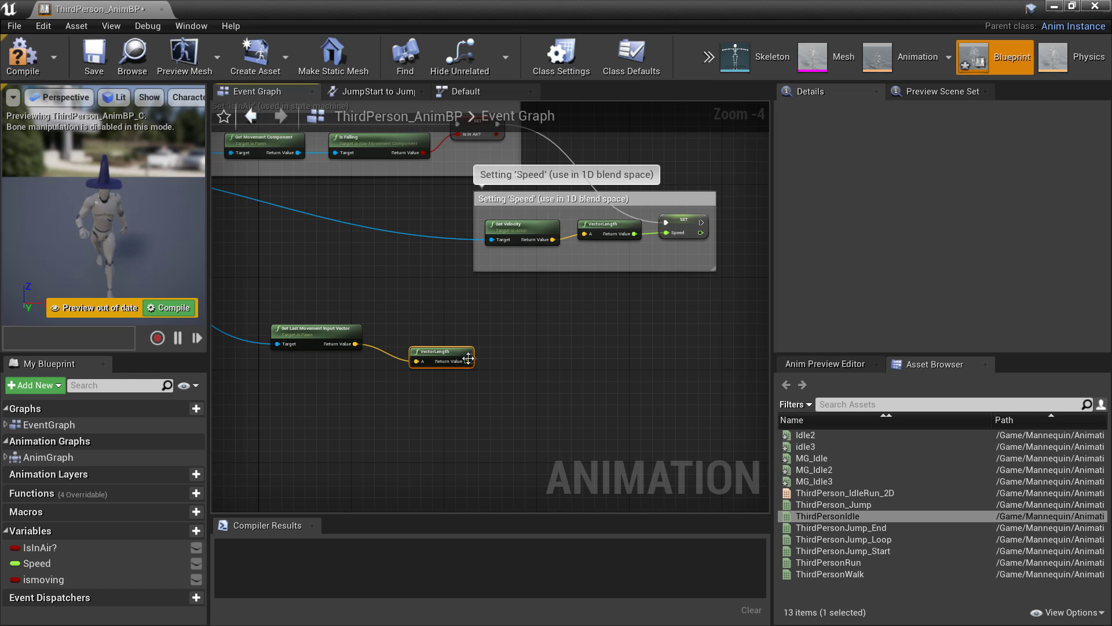
# Set ismoving from VectorLength > 0.0 and compile the Animation Blueprint
pyautogui.moveTo(466, 361); pyautogui.dragTo(568, 339)
pyautogui.write('>')
pyautogui.press('Return')
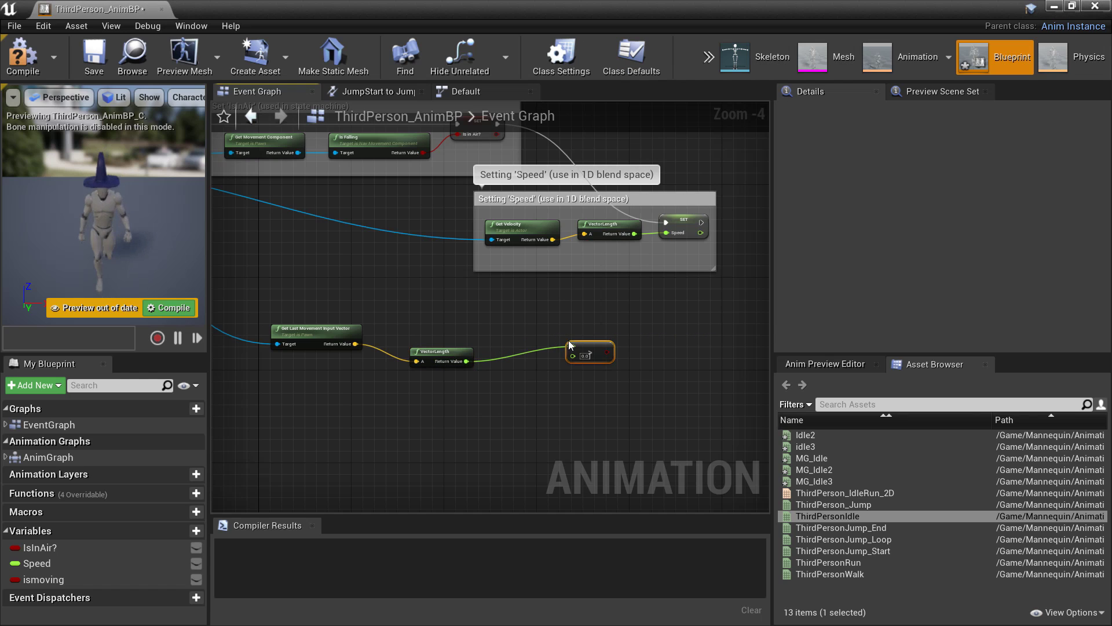
pyautogui.moveTo(64, 578); pyautogui.dragTo(700, 318)
pyautogui.click(717, 319)
pyautogui.scroll(2, 579, 342)
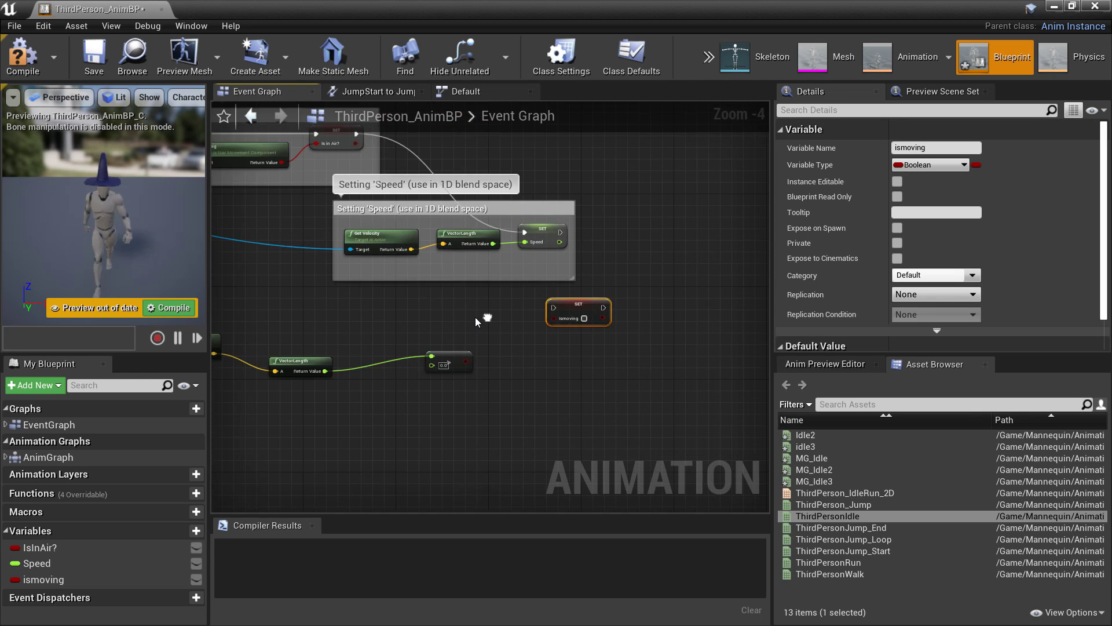
pyautogui.moveTo(453, 364); pyautogui.dragTo(689, 183)
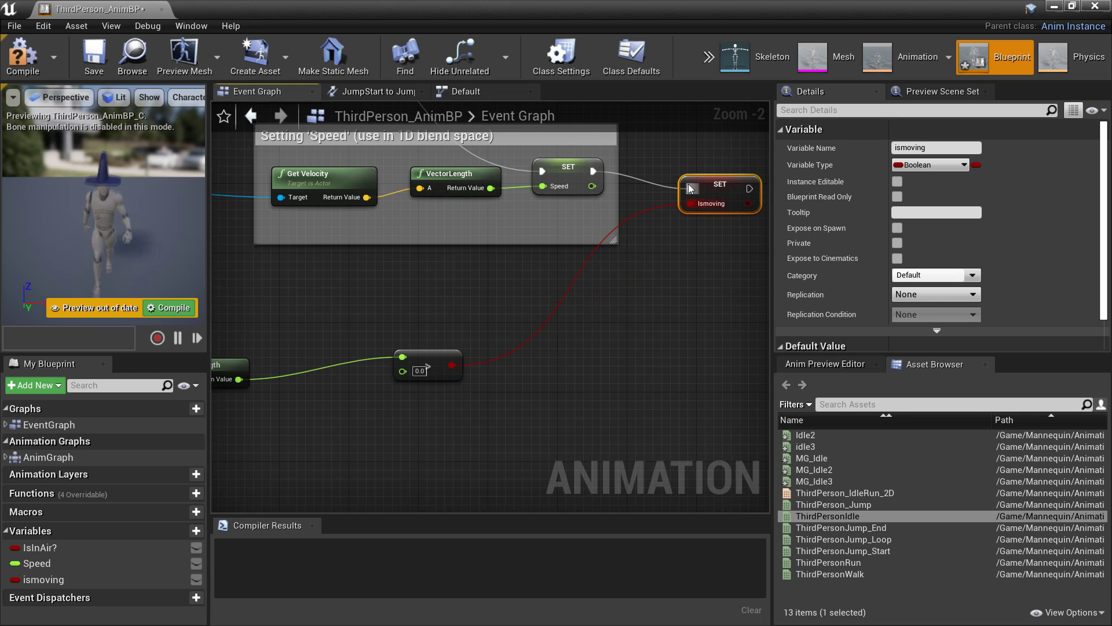
pyautogui.click(21, 55)
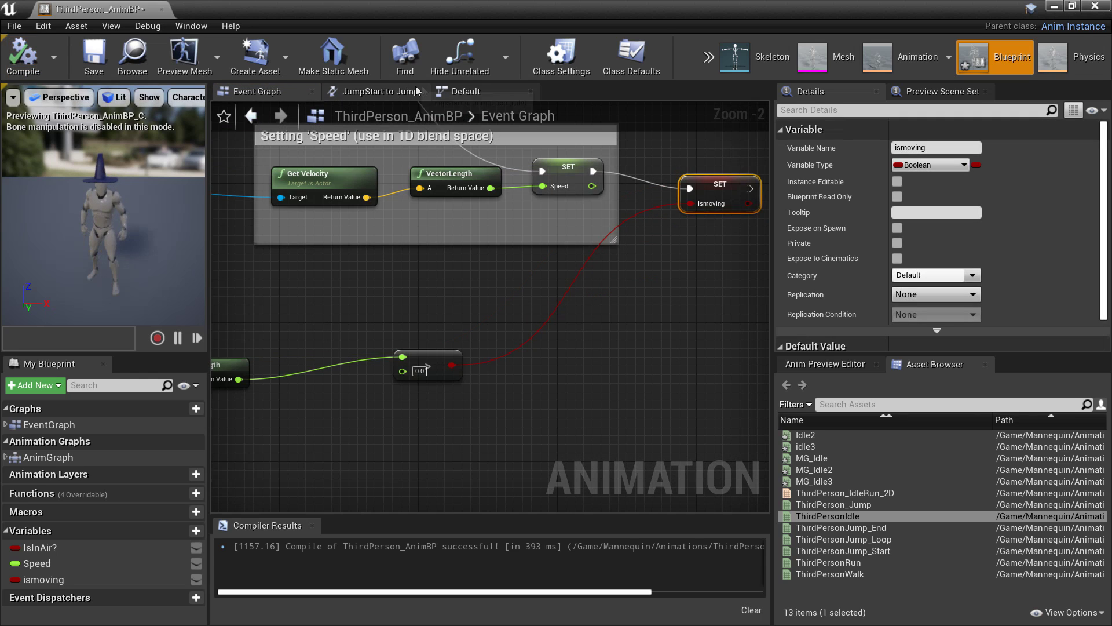
pyautogui.click(450, 92)
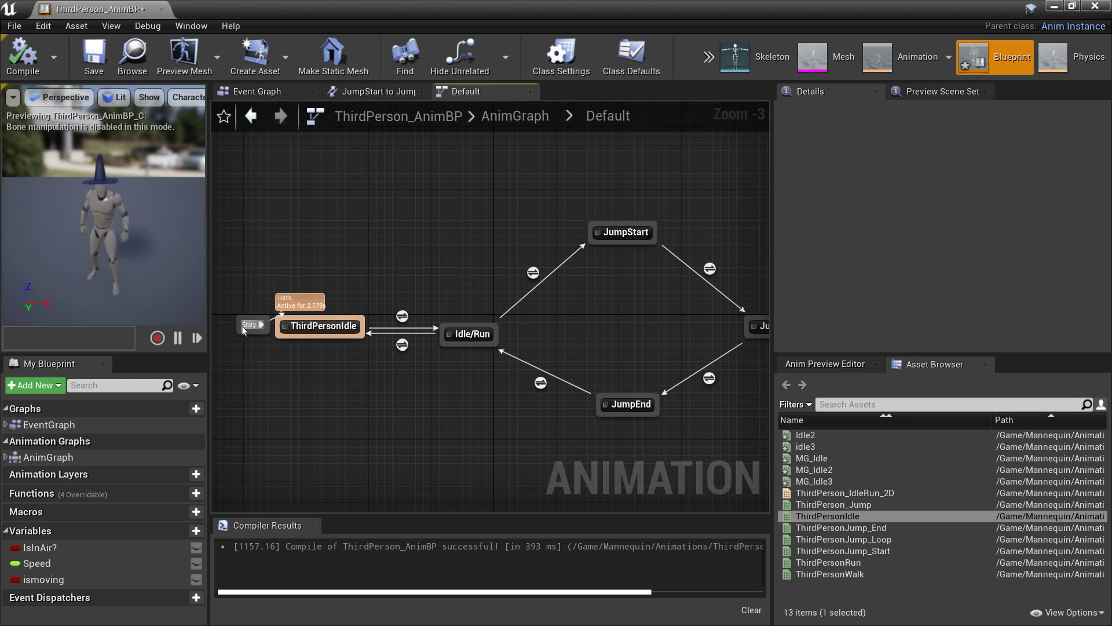
# Inside ThirdPersonIdle, replace Play ThirdPersonIdle with a New State Machine wired to Output Pose
pyautogui.doubleClick(312, 326)
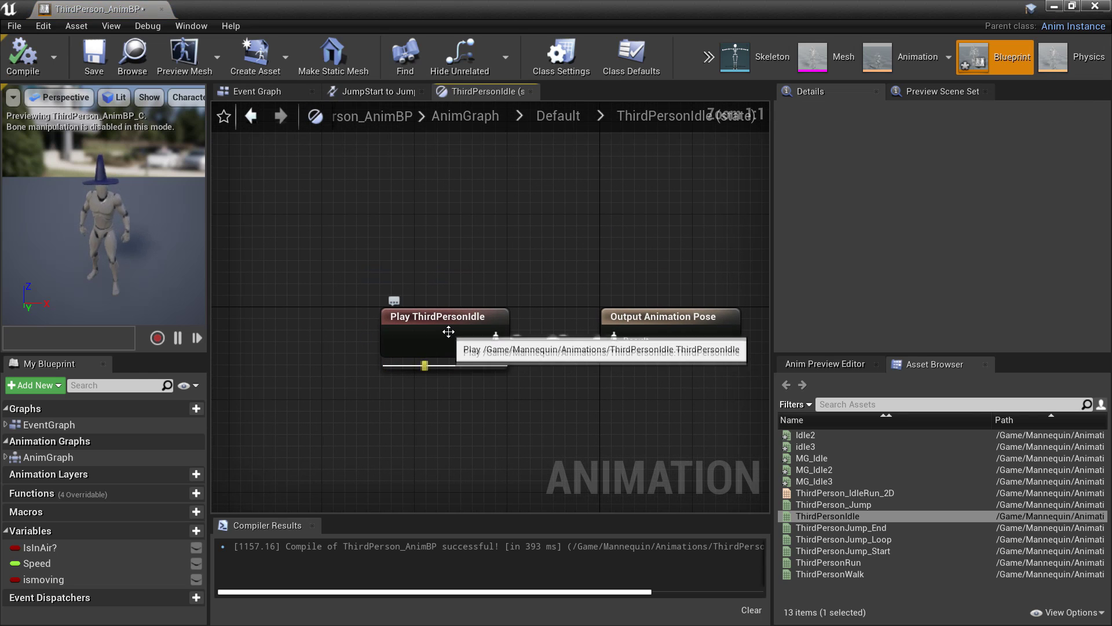
pyautogui.click(462, 345)
pyautogui.press('Delete')
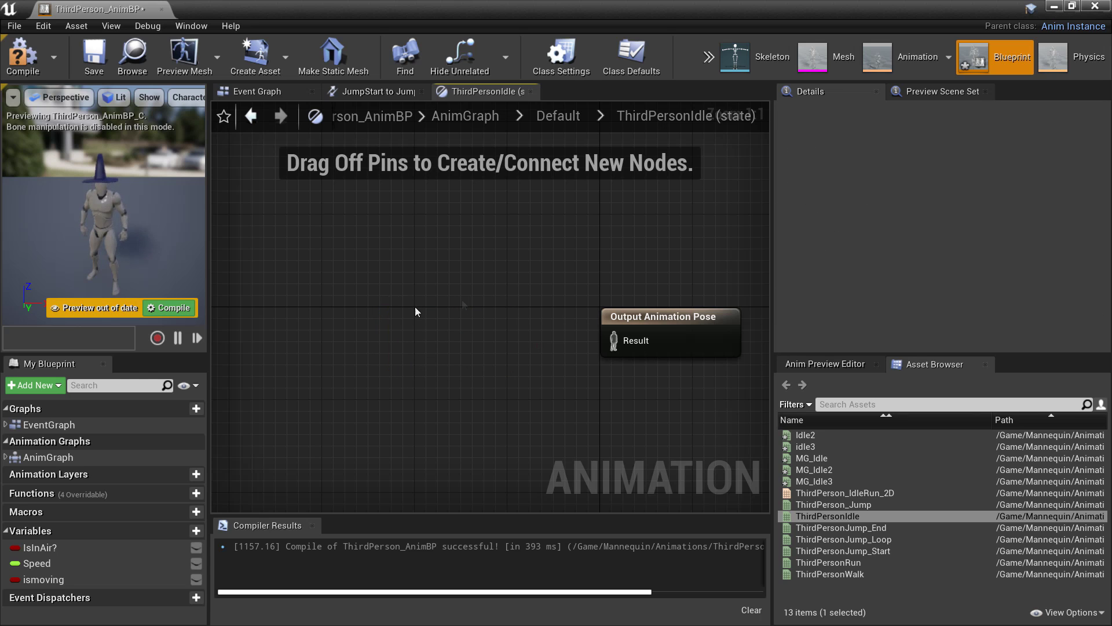
pyautogui.rightClick(386, 325)
pyautogui.write('new state')
pyautogui.press('Return')
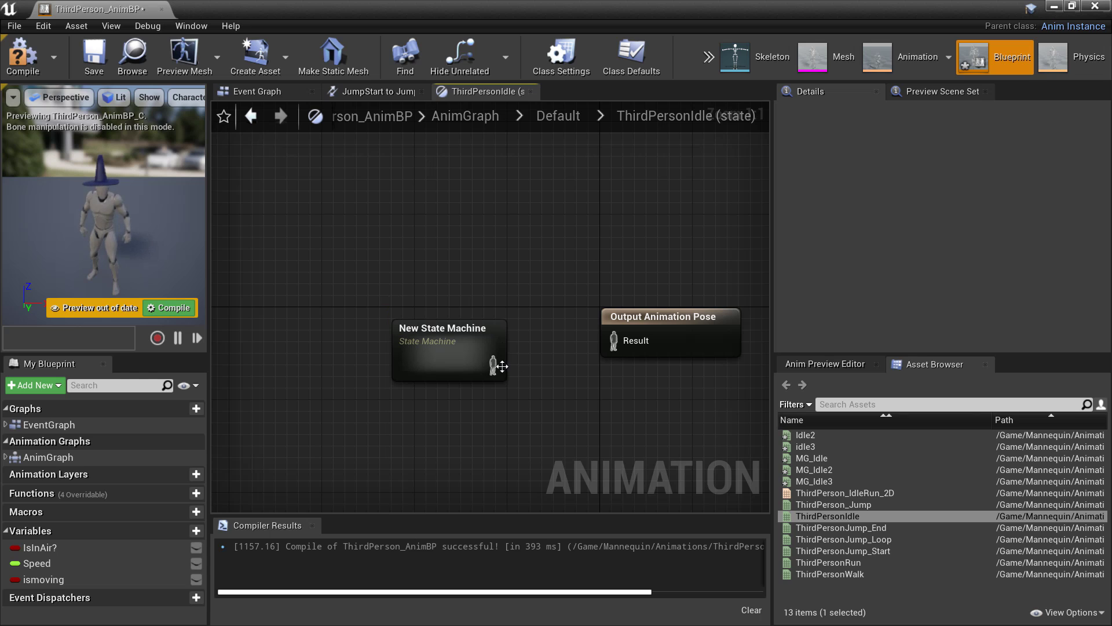
pyautogui.moveTo(493, 365); pyautogui.dragTo(620, 342)
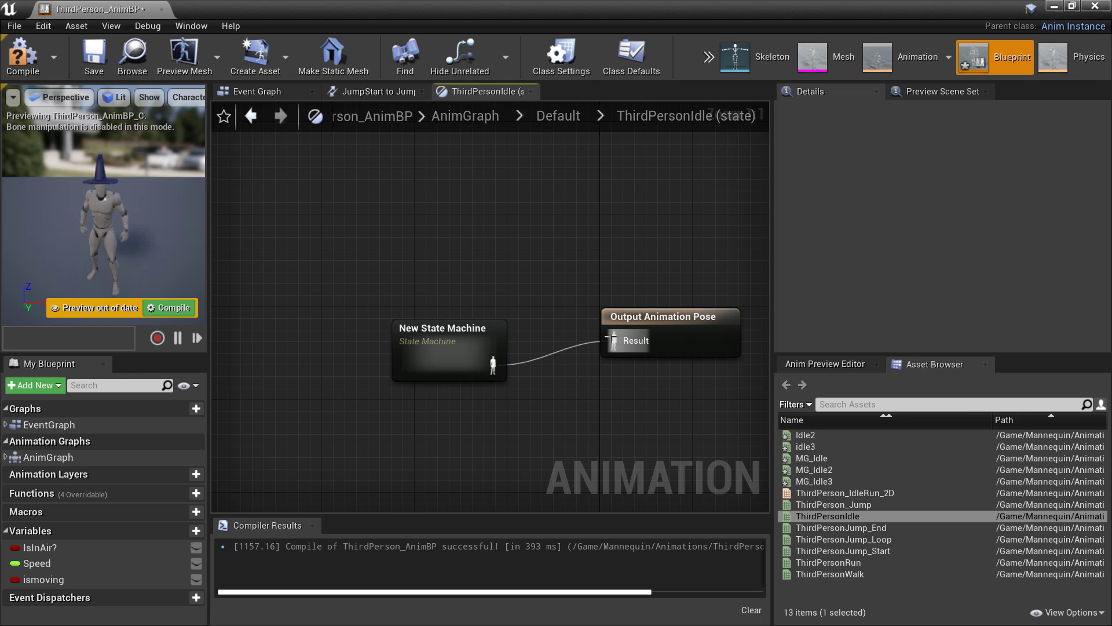
# In the nested state machine, add ThirdPersonIdle and Idle2 states joined by a transition
pyautogui.doubleClick(436, 350)
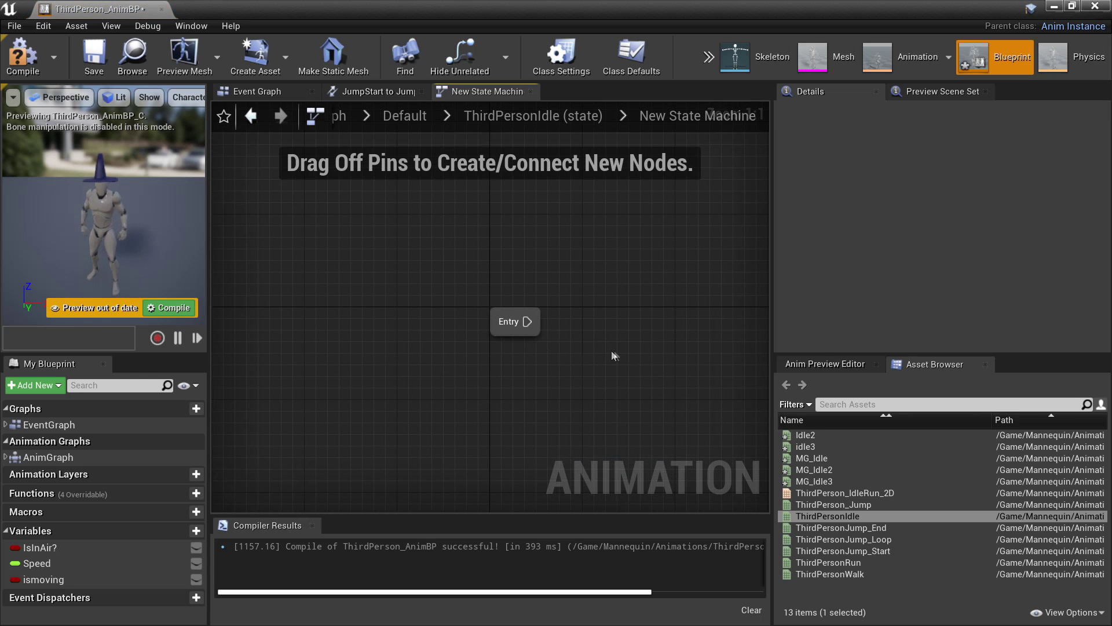
pyautogui.moveTo(592, 351); pyautogui.dragTo(454, 359, button='right')
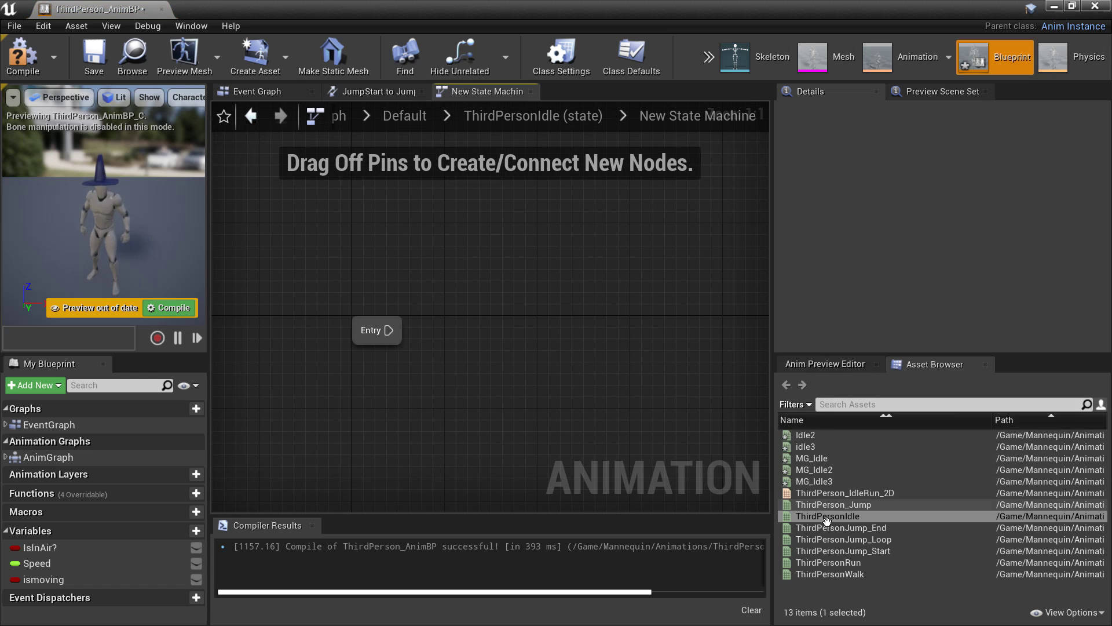
pyautogui.moveTo(832, 517); pyautogui.dragTo(479, 327)
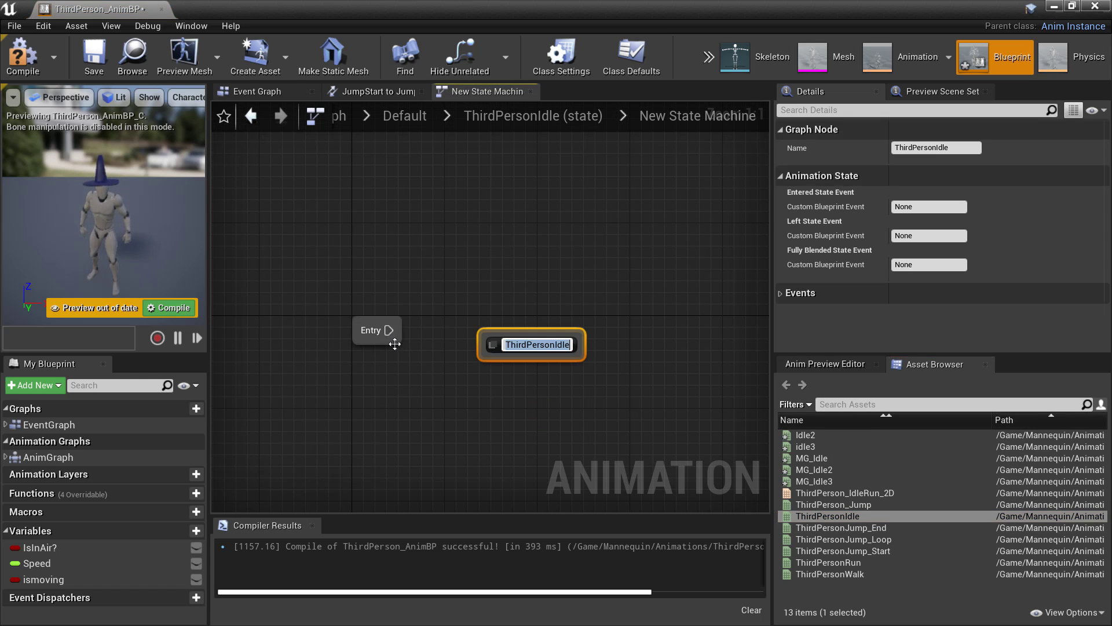
pyautogui.press('Return')
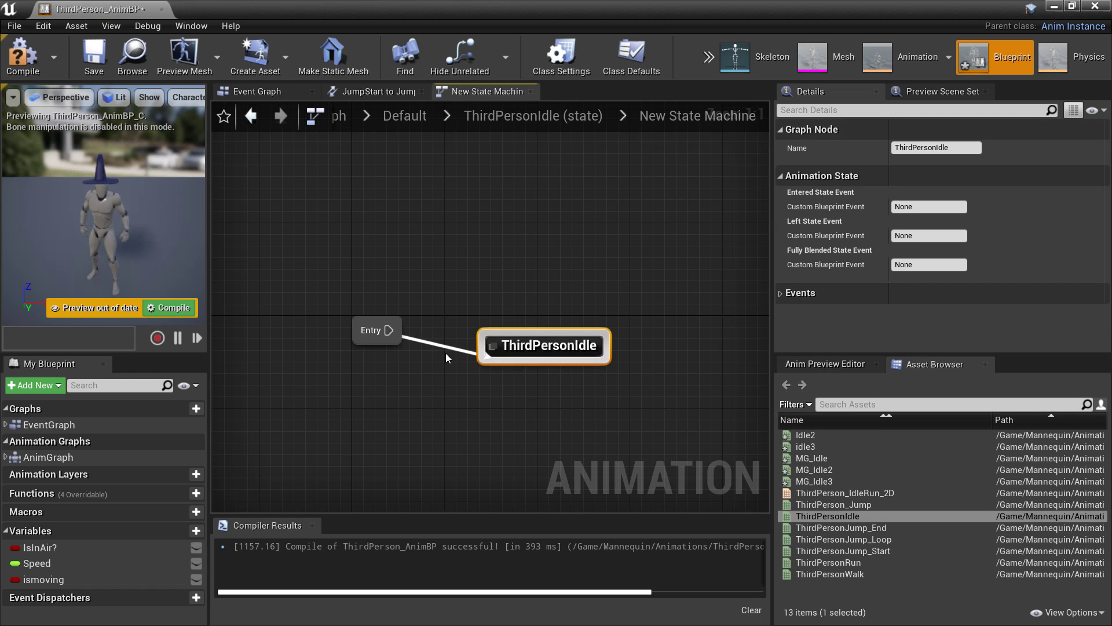
pyautogui.moveTo(805, 435); pyautogui.dragTo(735, 344)
pyautogui.moveTo(608, 353); pyautogui.dragTo(740, 370)
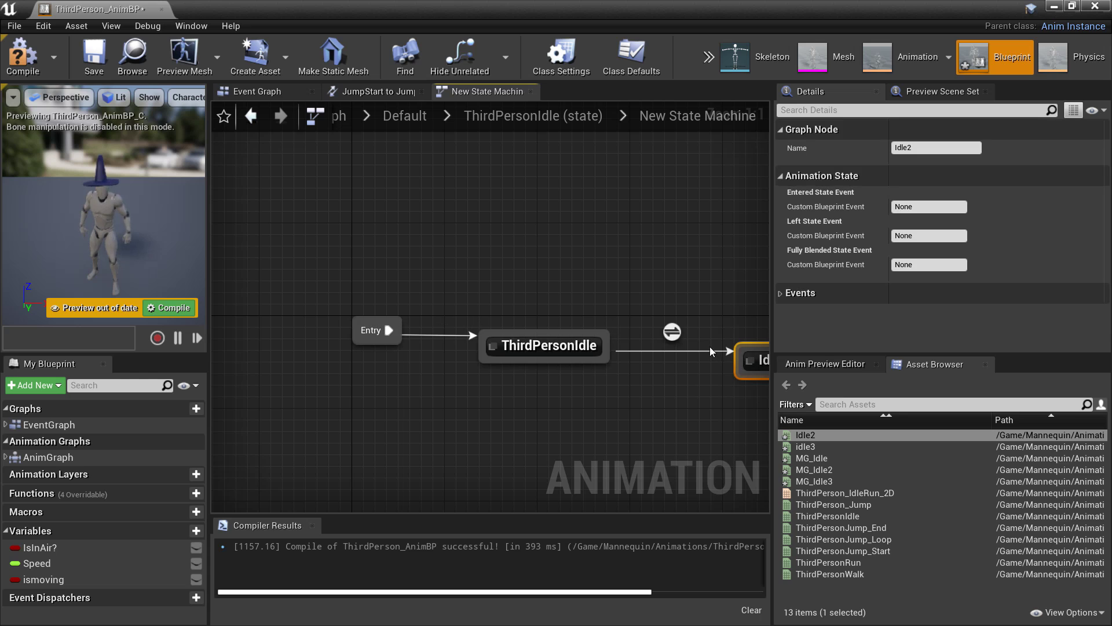
# Make the ThirdPersonIdle→Idle2 rule require Current Time (ThirdPersonIdle) >= 1.0
pyautogui.doubleClick(672, 332)
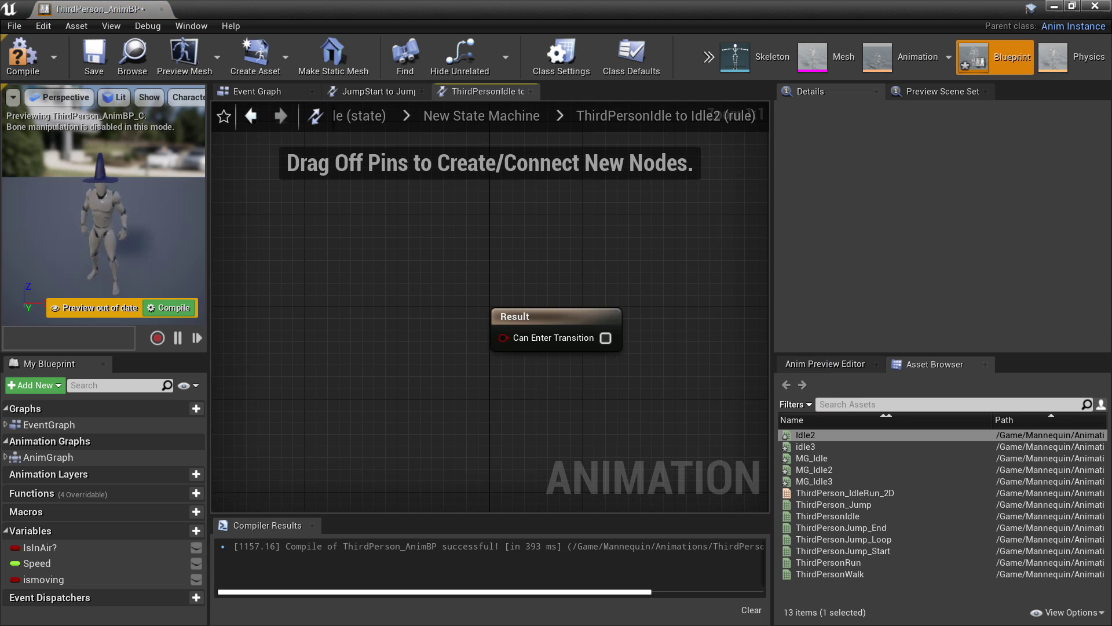
pyautogui.moveTo(670, 326); pyautogui.dragTo(721, 395, button='right')
pyautogui.rightClick(479, 295)
pyautogui.write('current time')
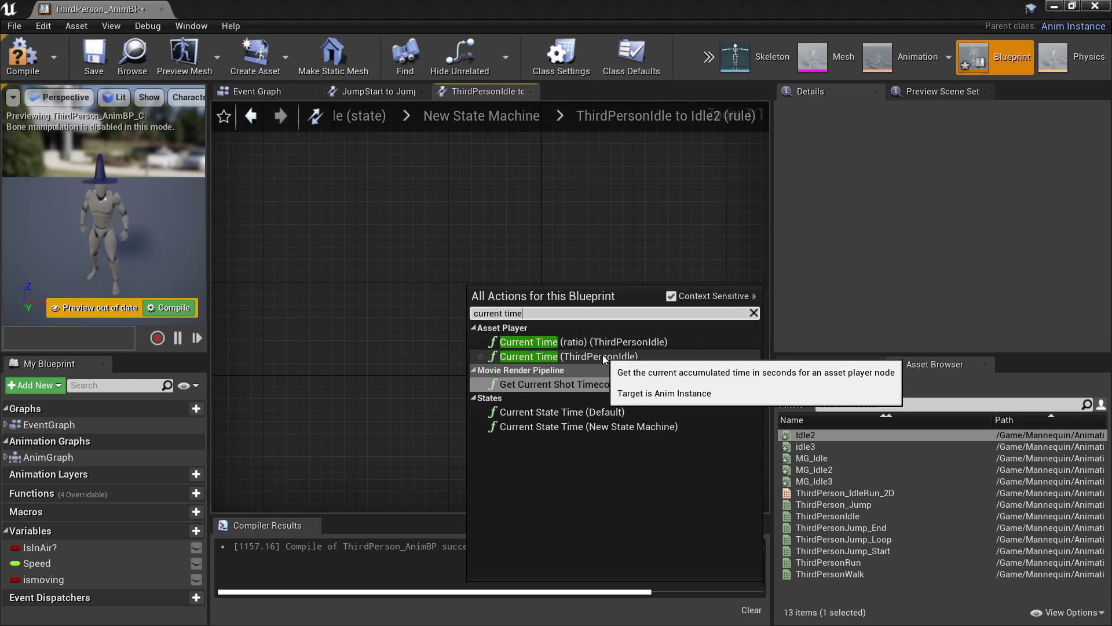
pyautogui.click(556, 357)
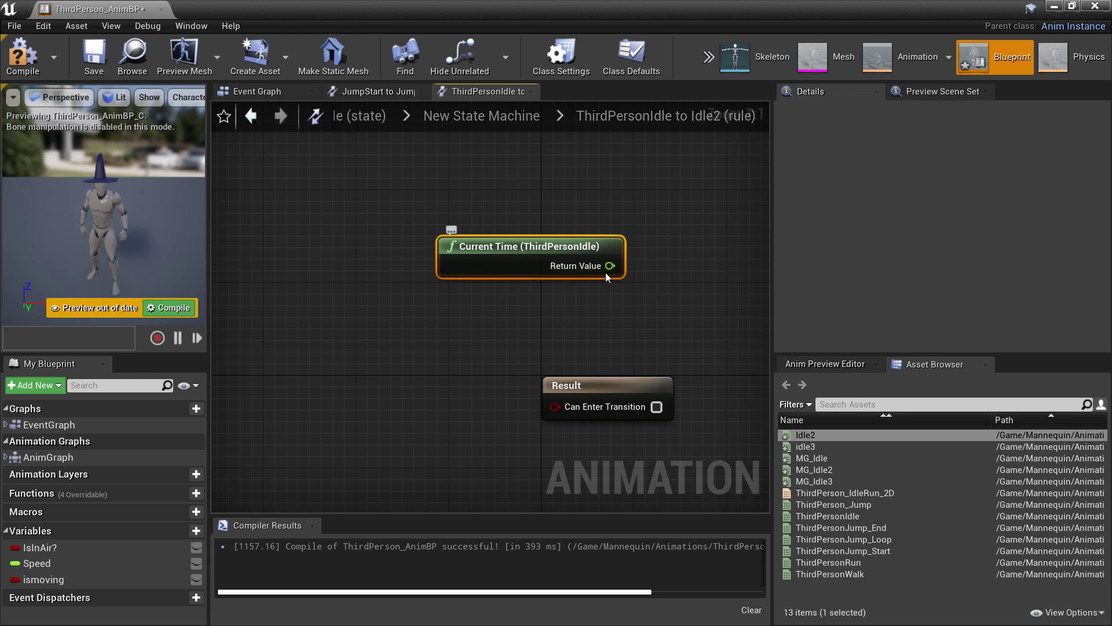
pyautogui.moveTo(496, 323); pyautogui.dragTo(493, 318)
pyautogui.write('gre')
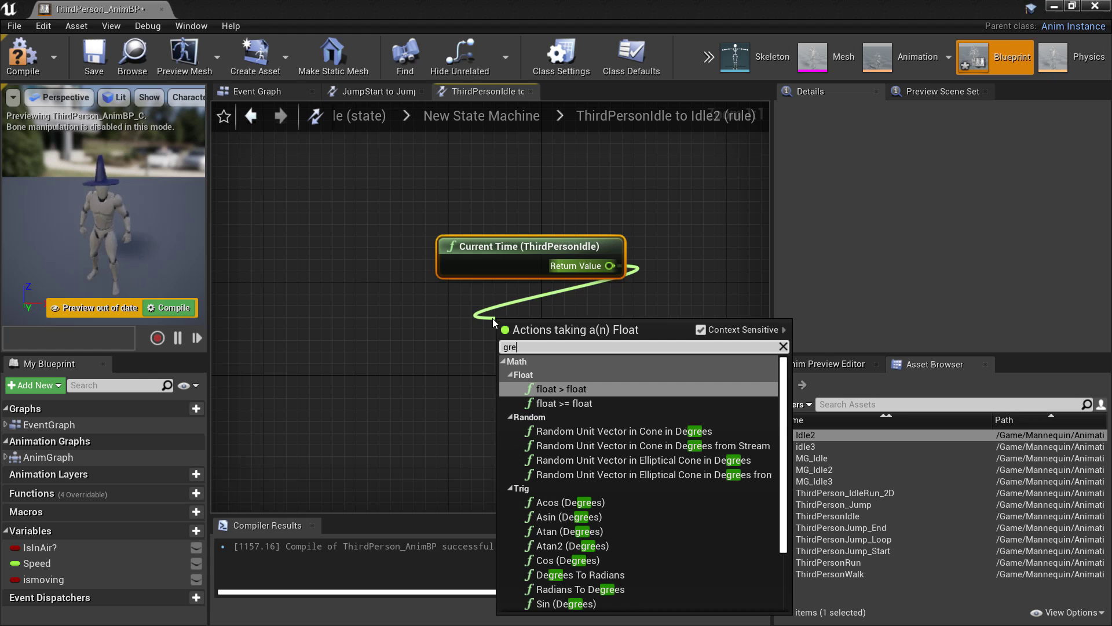
pyautogui.press('Down')
pyautogui.press('Return')
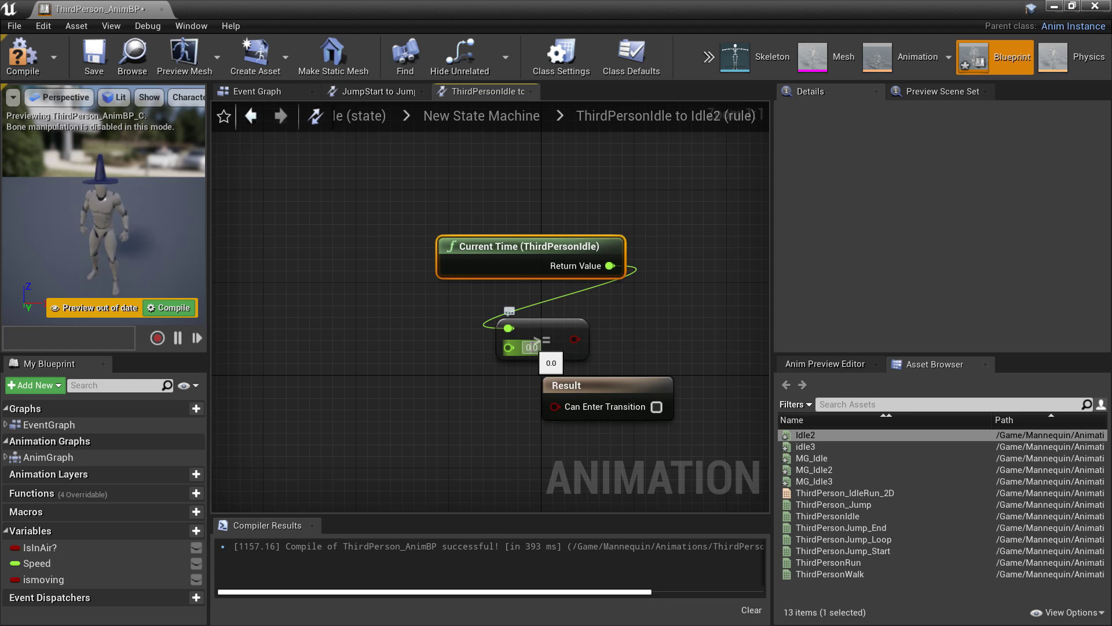
pyautogui.moveTo(574, 339); pyautogui.dragTo(589, 410)
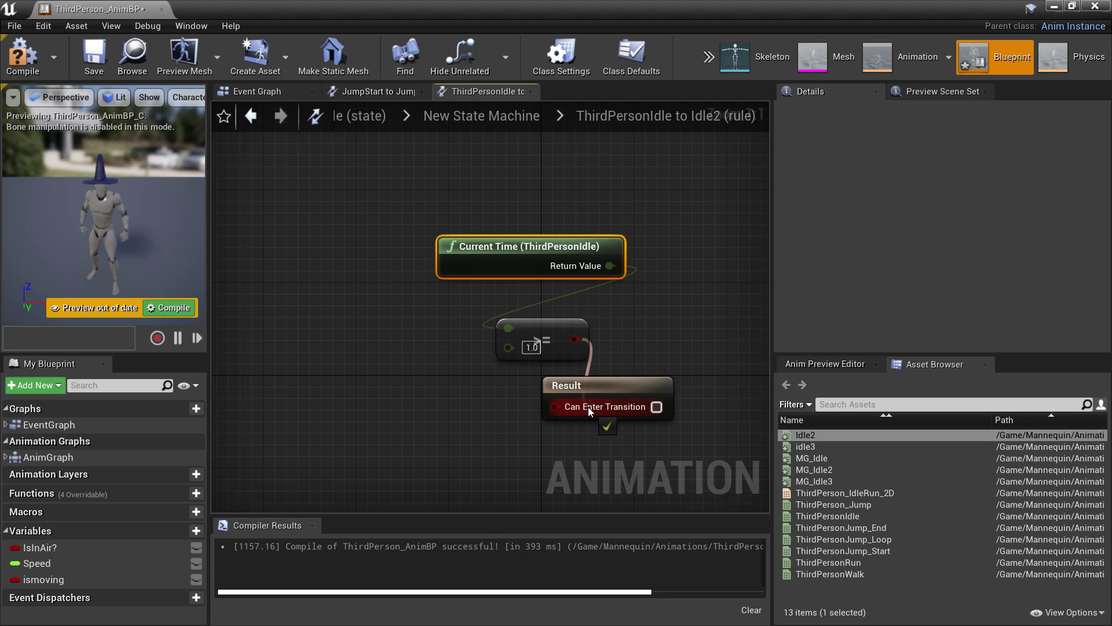
# Inside Idle2, replace Play Idle2 with a Random Sequence Player wired to Output Pose
pyautogui.click(516, 113)
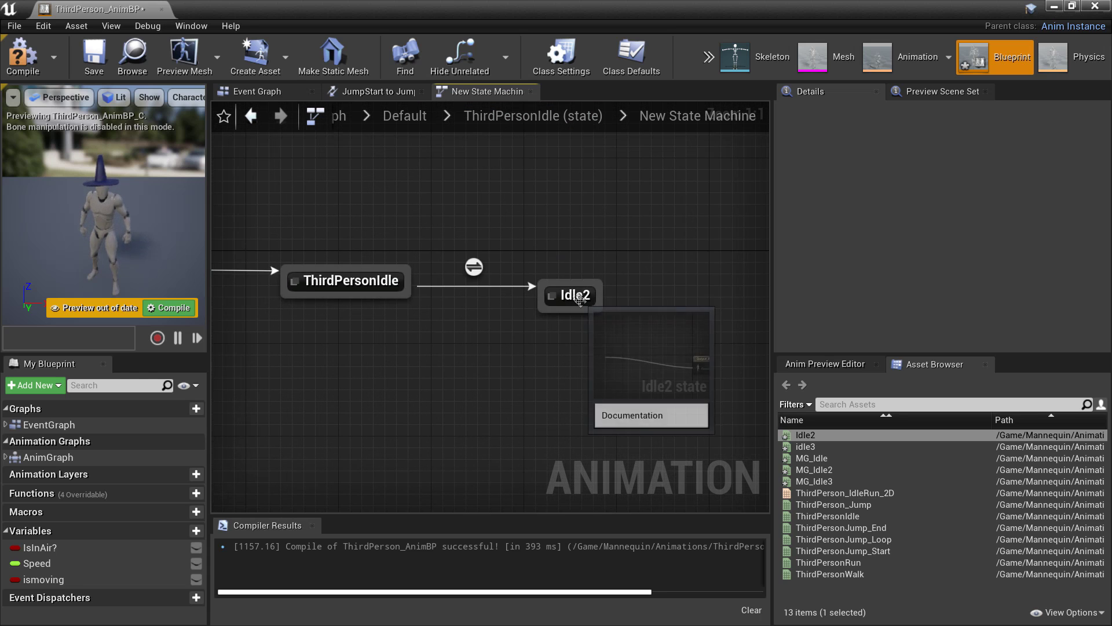
pyautogui.doubleClick(576, 295)
pyautogui.click(421, 318)
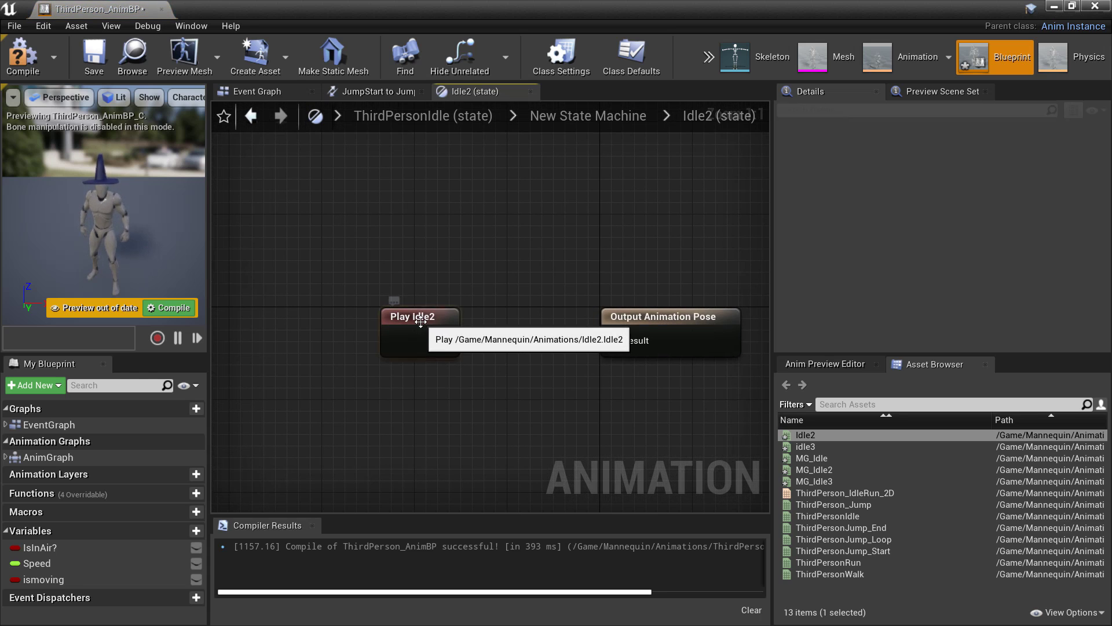
pyautogui.press('Delete')
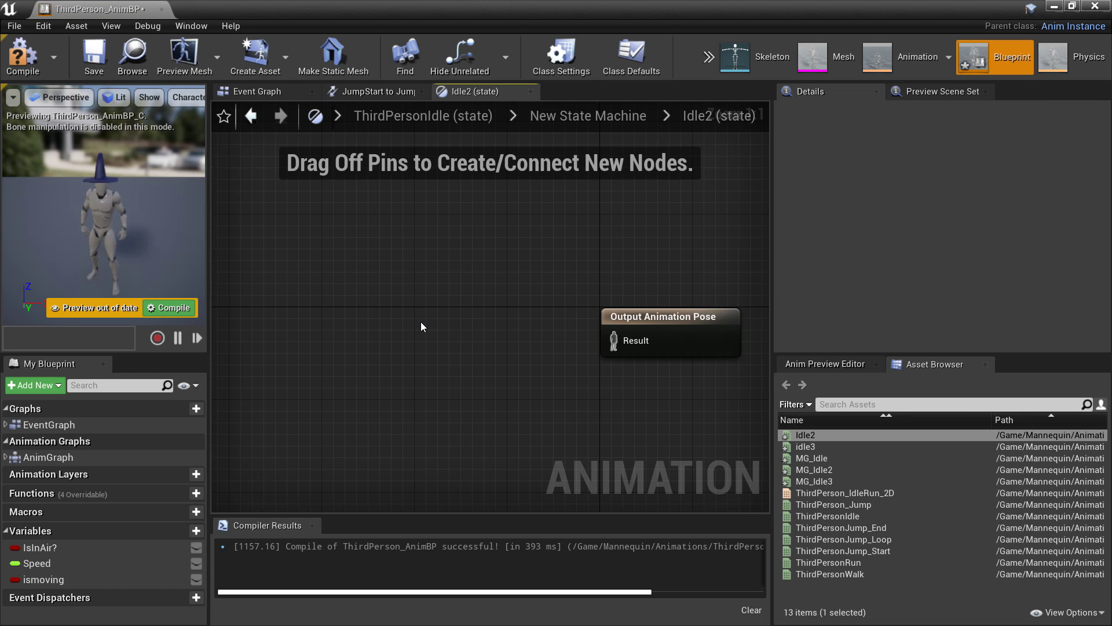
pyautogui.rightClick(351, 334)
pyautogui.write('random')
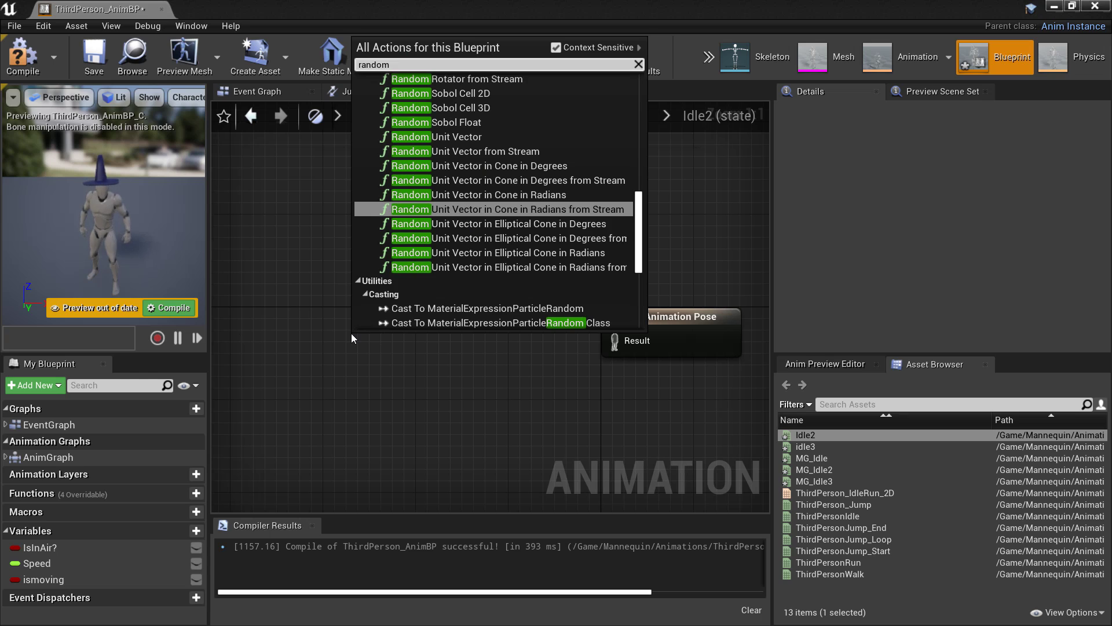
pyautogui.write(' seq')
pyautogui.press('Return')
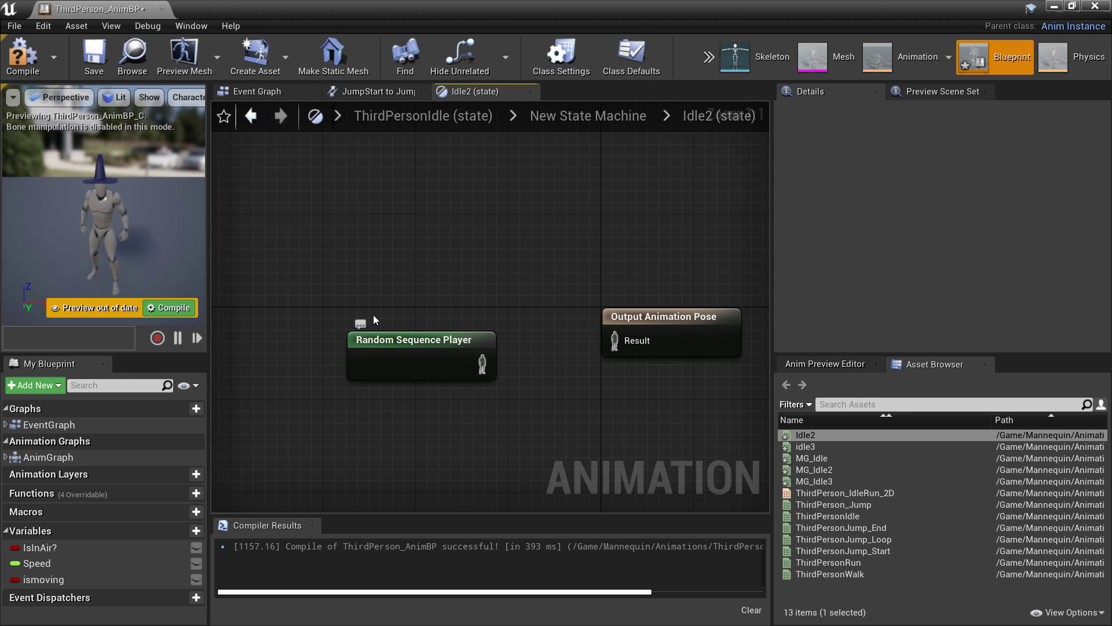
pyautogui.moveTo(482, 364); pyautogui.dragTo(615, 344)
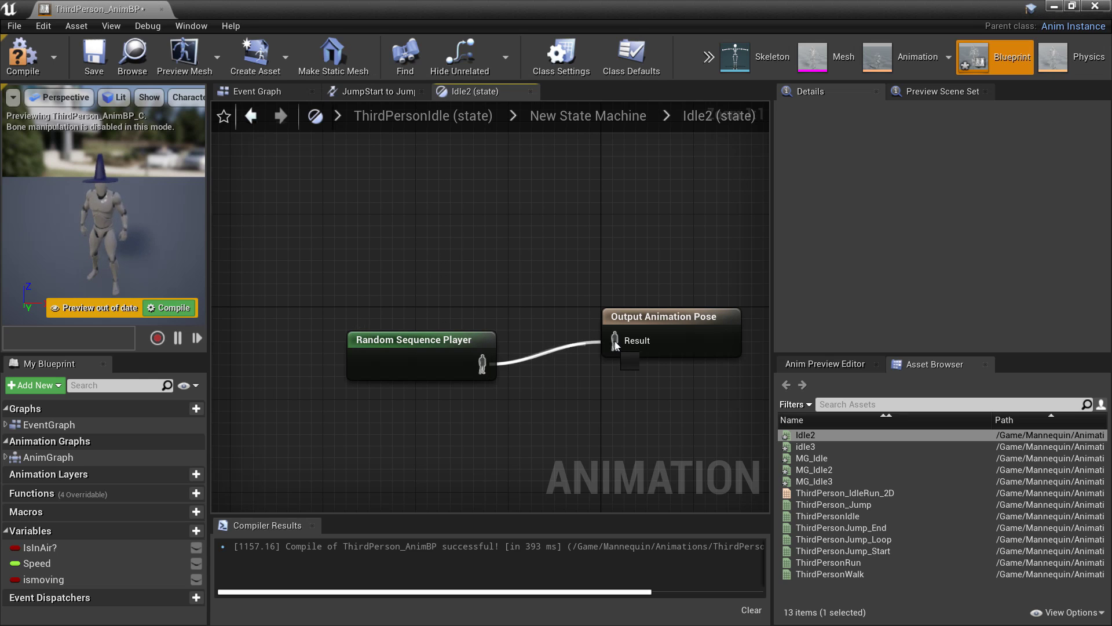
# Add three Random Sequence Player entries and set entry 0's sequence to Idle2
pyautogui.click(462, 347)
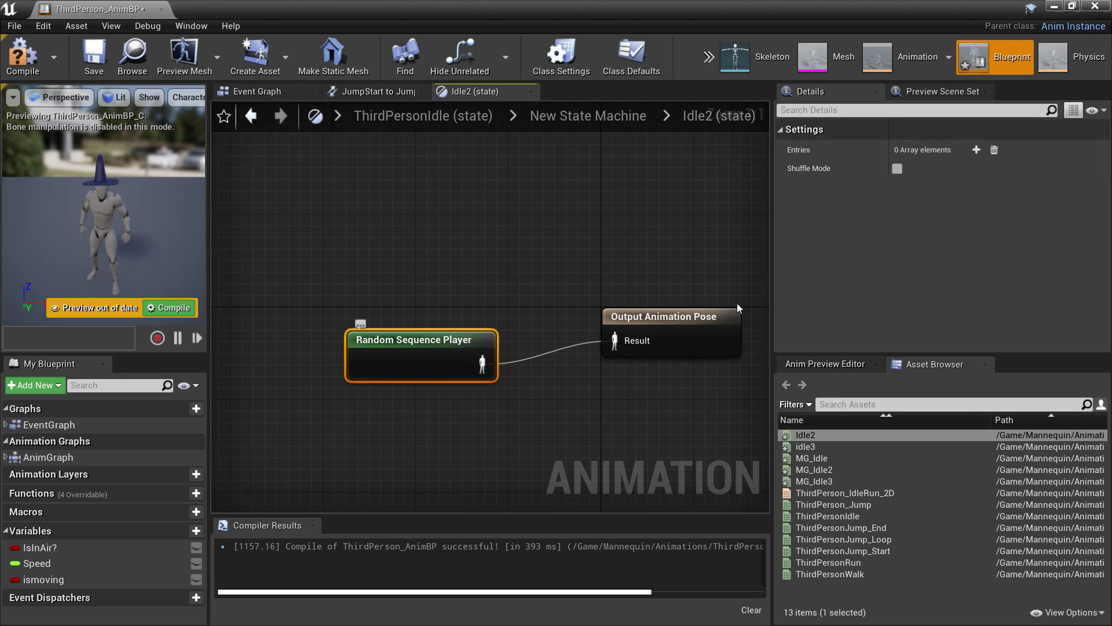
pyautogui.click(976, 150)
pyautogui.click(977, 150)
pyautogui.click(977, 150)
pyautogui.click(788, 169)
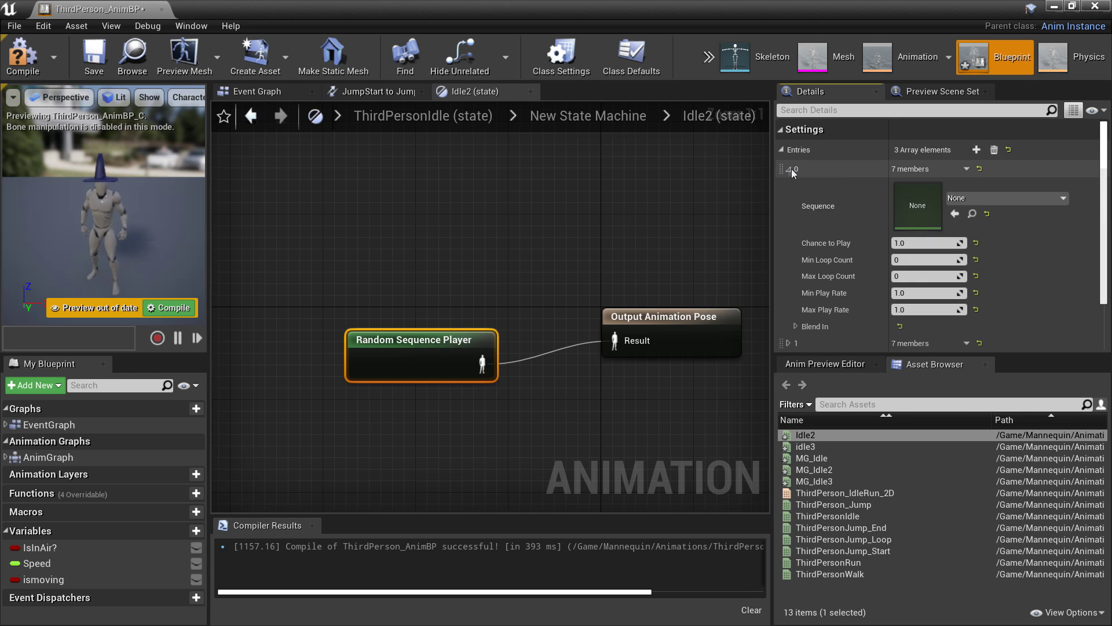
pyautogui.click(980, 198)
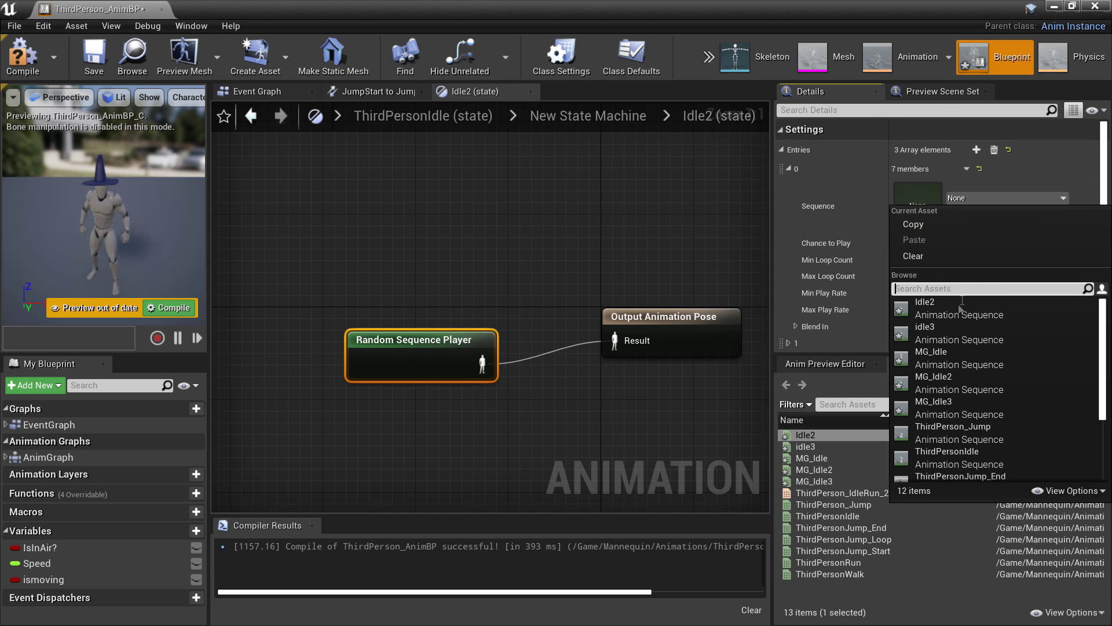
pyautogui.click(957, 305)
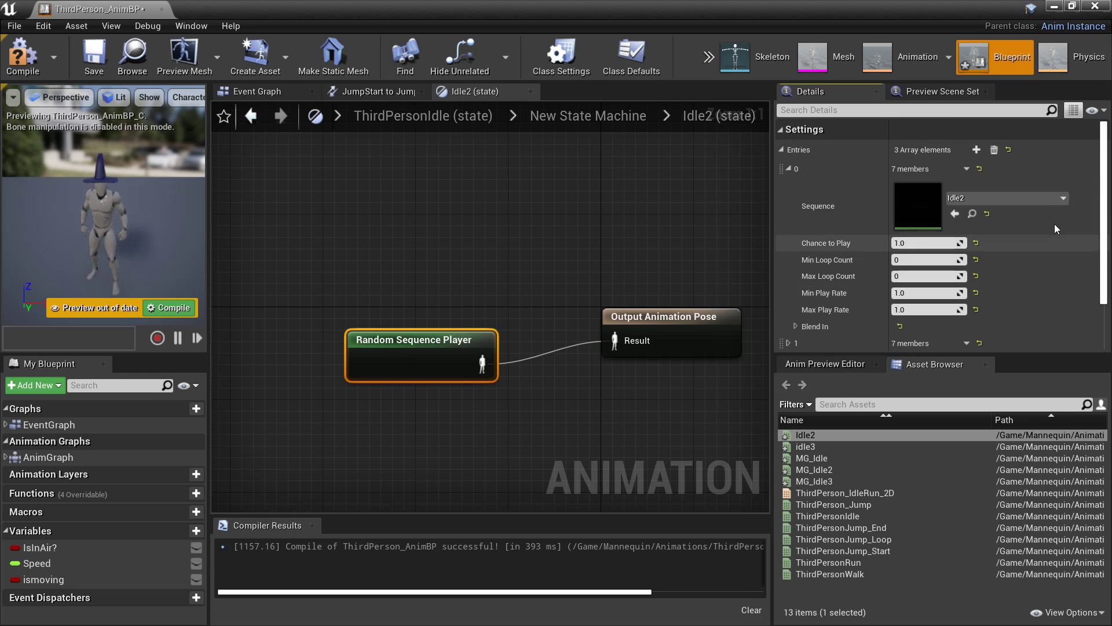
pyautogui.click(783, 150)
pyautogui.click(783, 150)
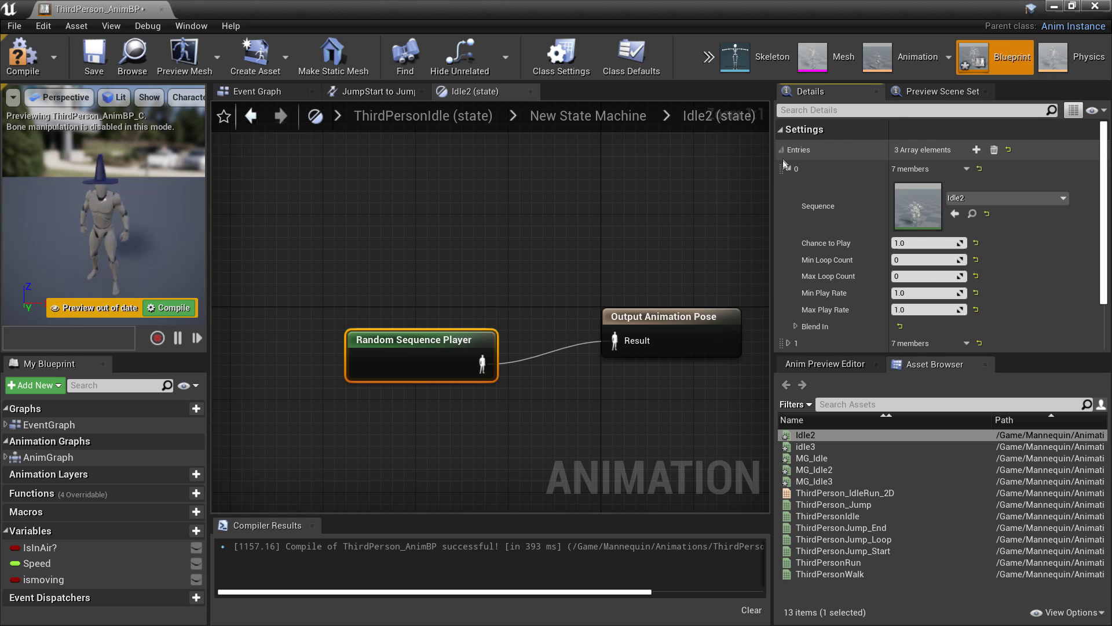
pyautogui.click(789, 169)
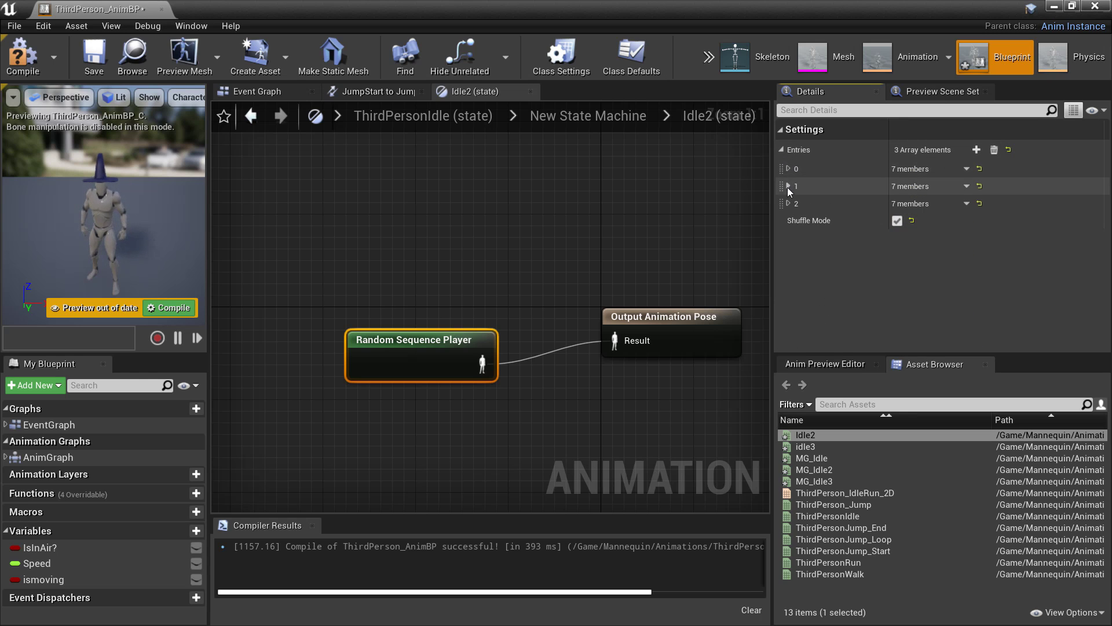
# Set entry 1 to idle3 and entry 2 to ThirdPersonIdle, then compile
pyautogui.click(788, 186)
pyautogui.click(1023, 217)
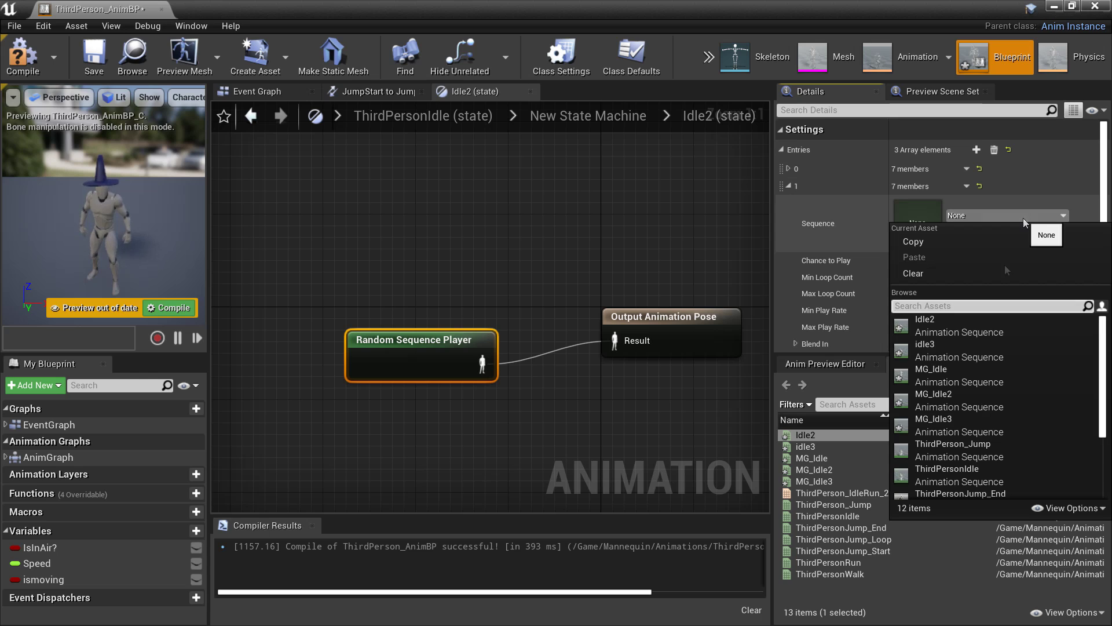
pyautogui.click(969, 353)
pyautogui.click(788, 186)
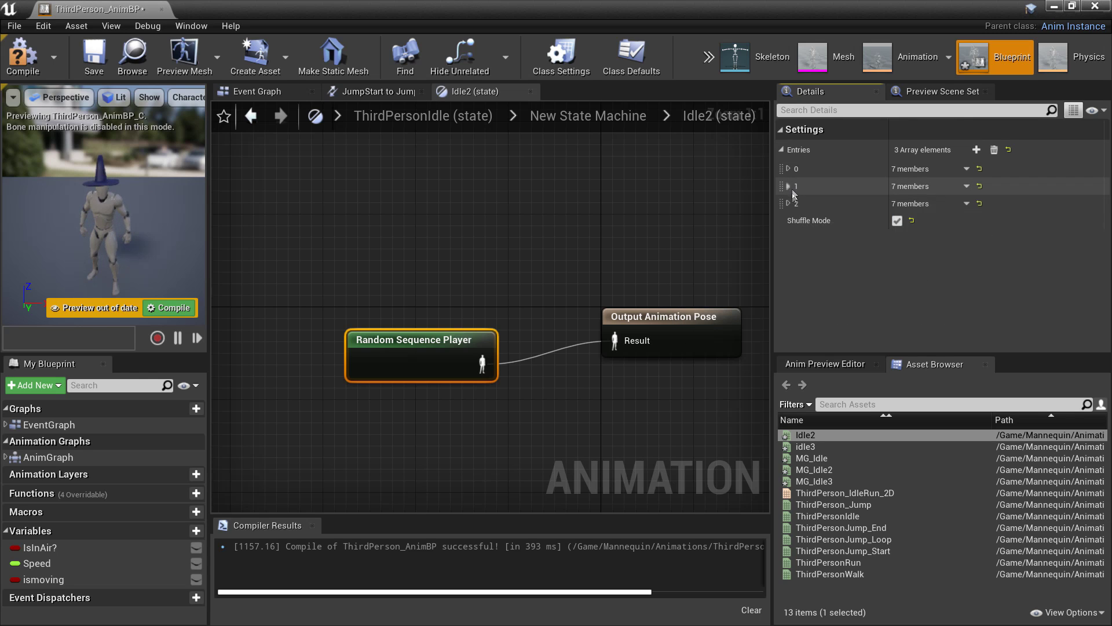
pyautogui.click(789, 203)
pyautogui.click(976, 231)
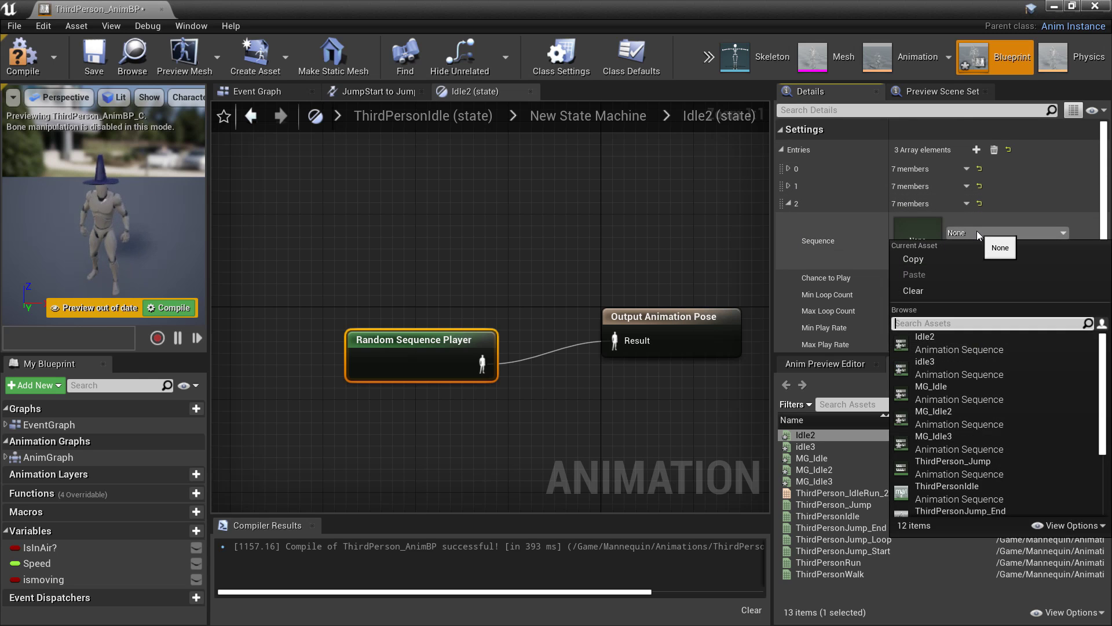
pyautogui.write('thir')
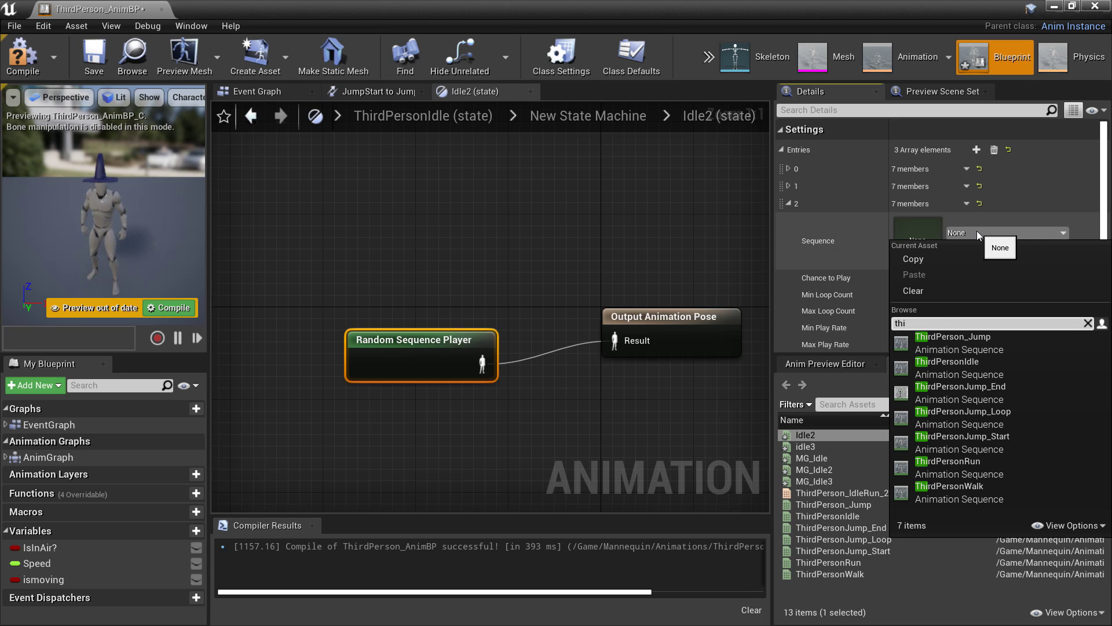
pyautogui.click(1001, 368)
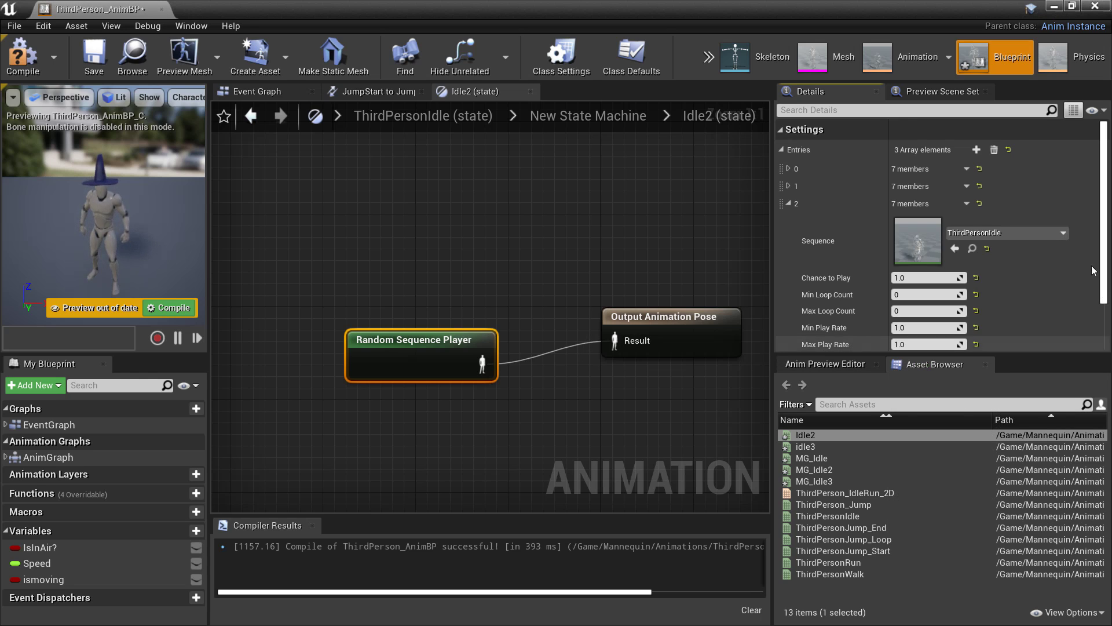
pyautogui.click(5, 60)
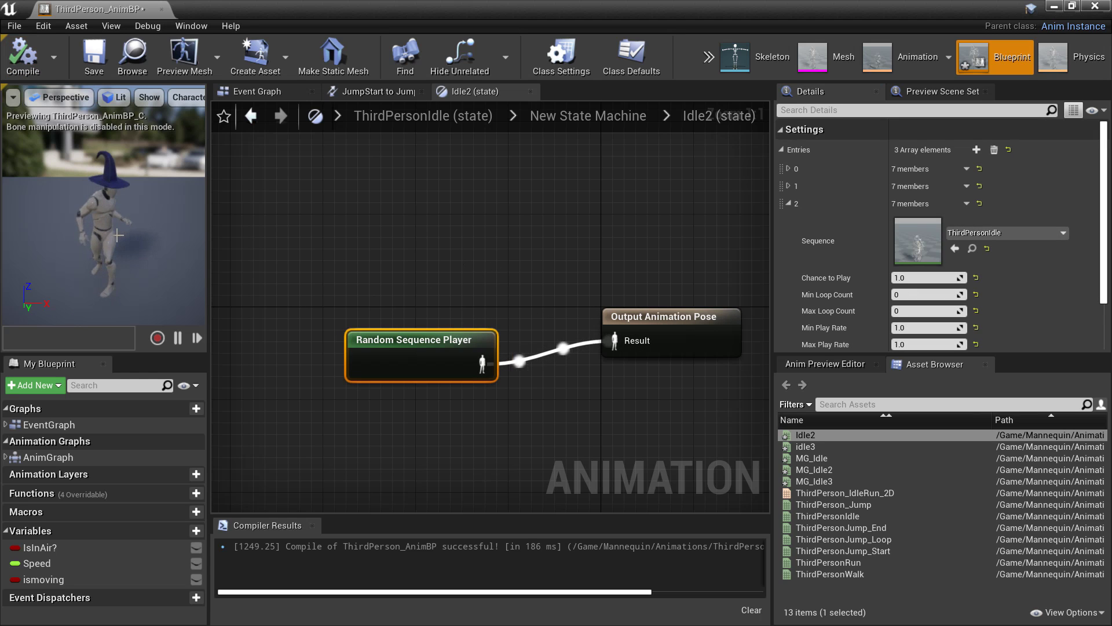
# Play-test the level, moving the character with W and S to watch idles, then stop
pyautogui.click(1055, 6)
pyautogui.click(841, 58)
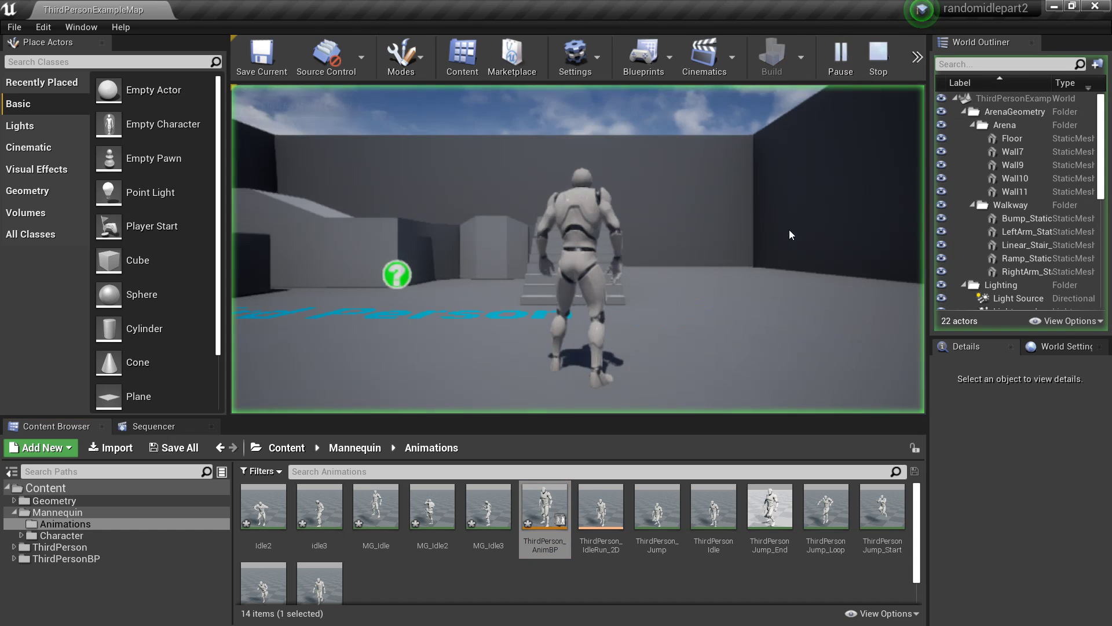
pyautogui.click(790, 235)
pyautogui.press('w')
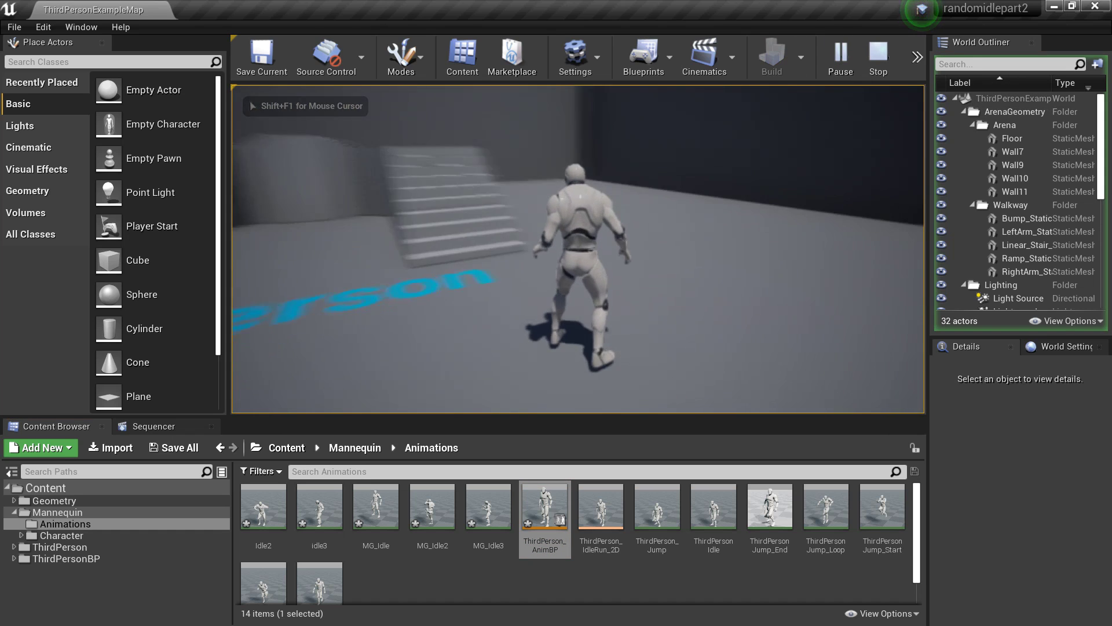
pyautogui.press('w')
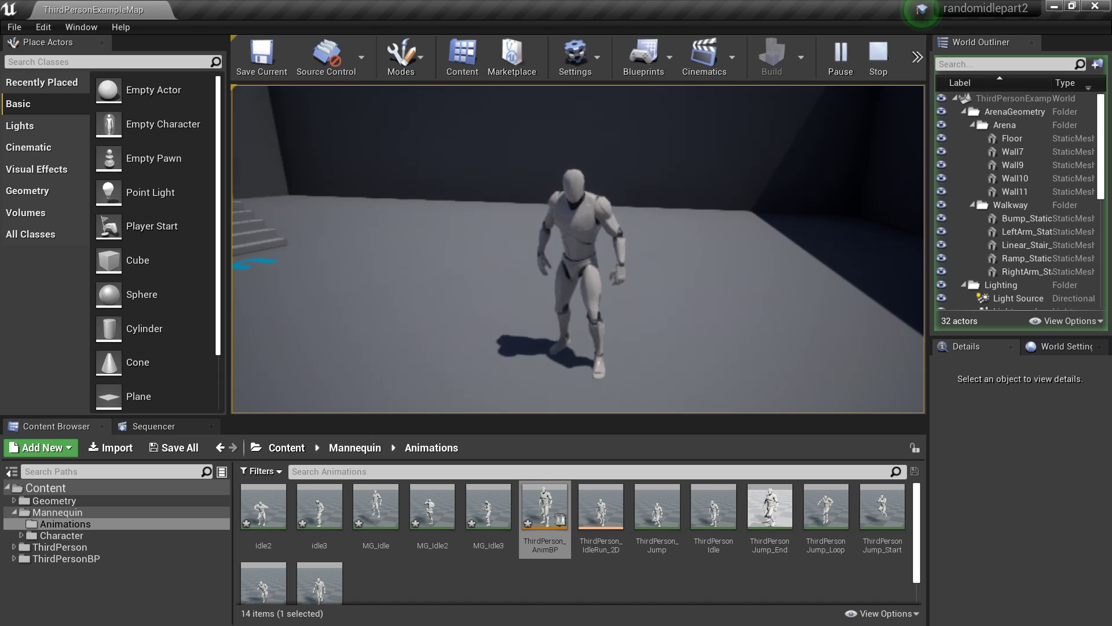
pyautogui.press('s')
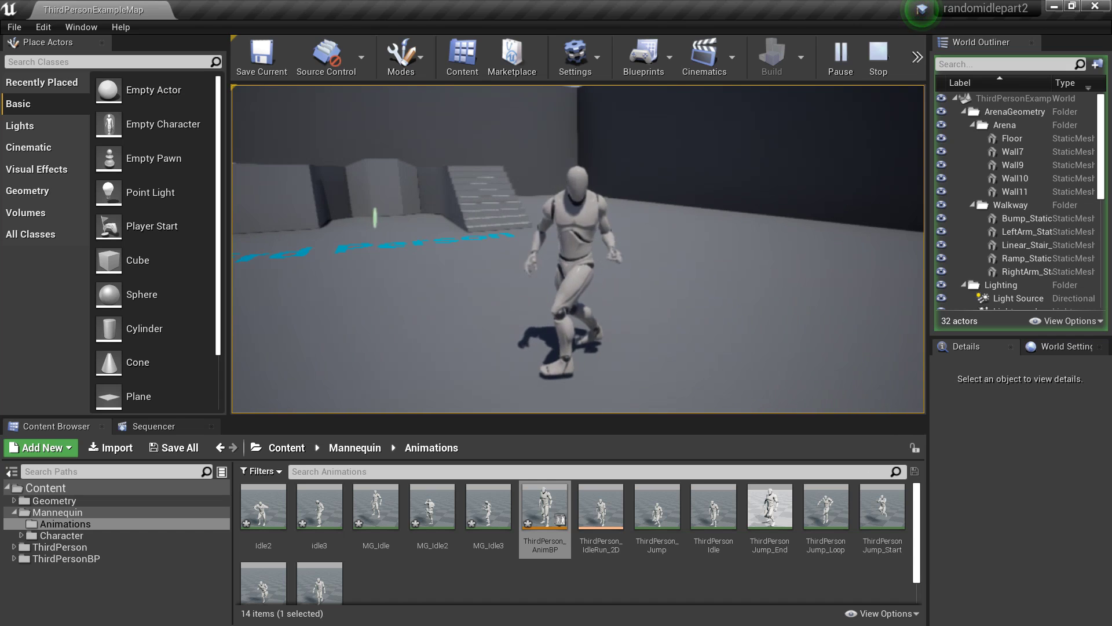
pyautogui.press('Escape')
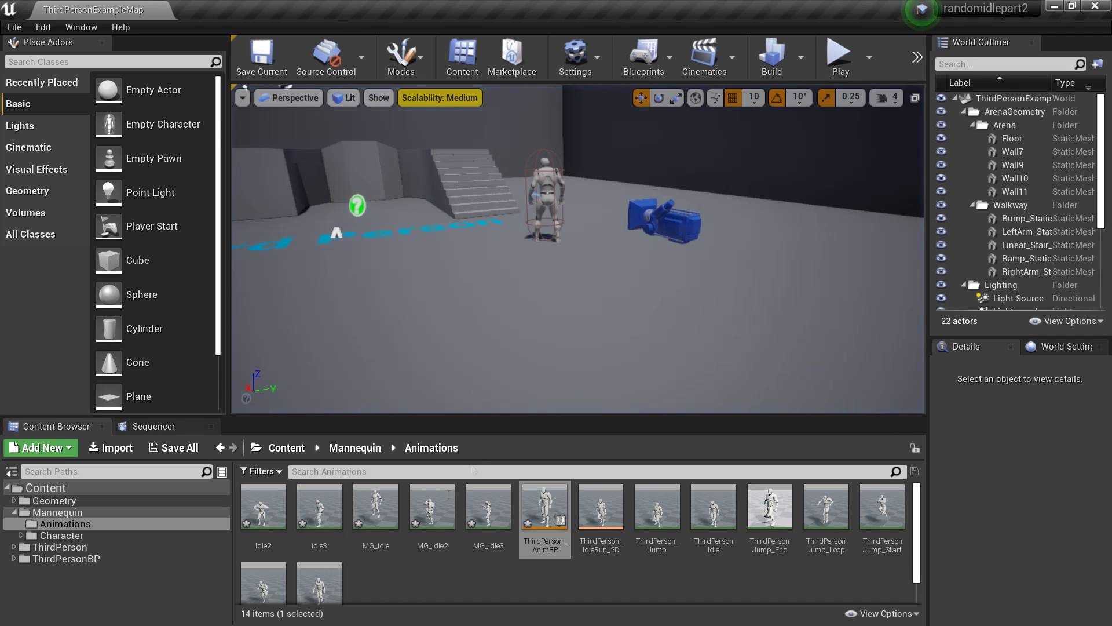
# Reopen ThirdPerson_AnimBP and return to its Default state machine showing Entry and ThirdPersonIdle
pyautogui.doubleClick(551, 517)
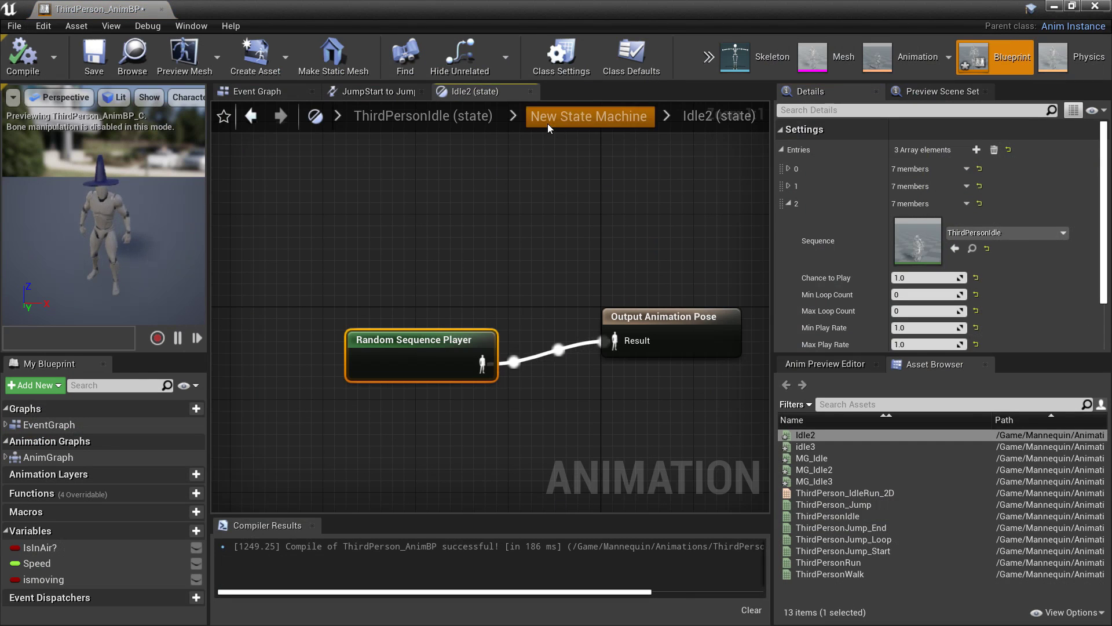
pyautogui.click(548, 123)
pyautogui.click(395, 114)
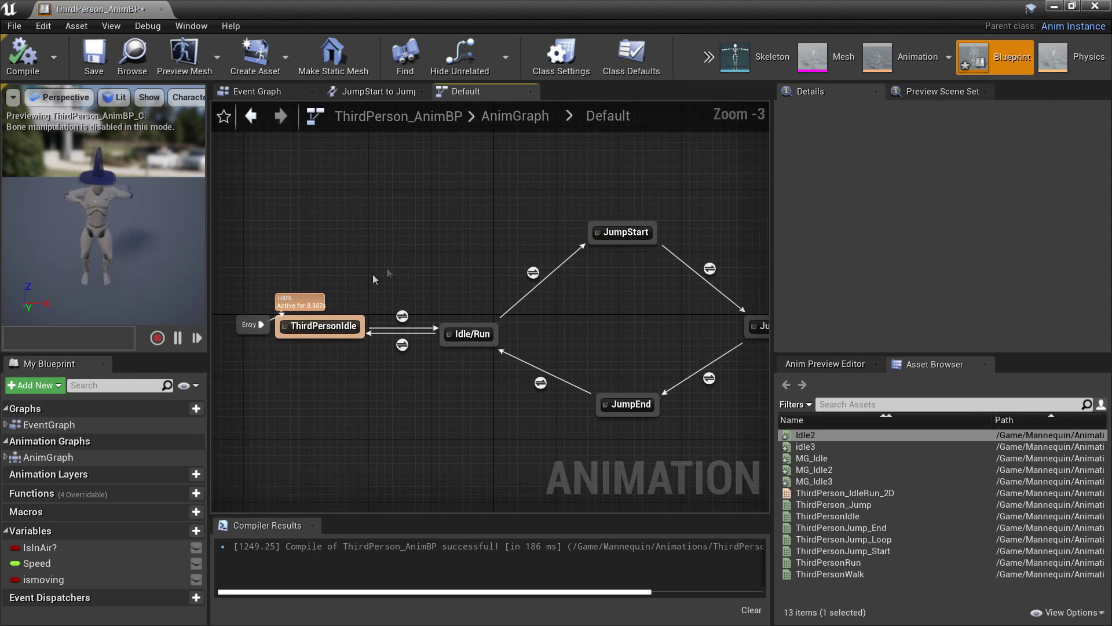
pyautogui.scroll(2, 307, 293)
pyautogui.moveTo(302, 347); pyautogui.dragTo(433, 357, button='right')
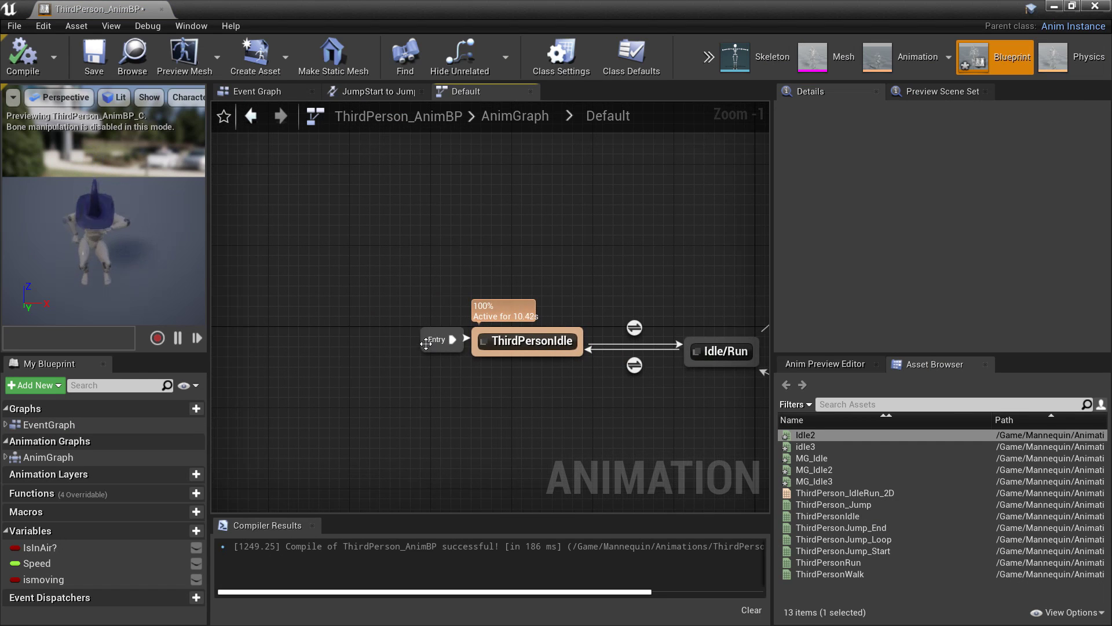
pyautogui.click(428, 340)
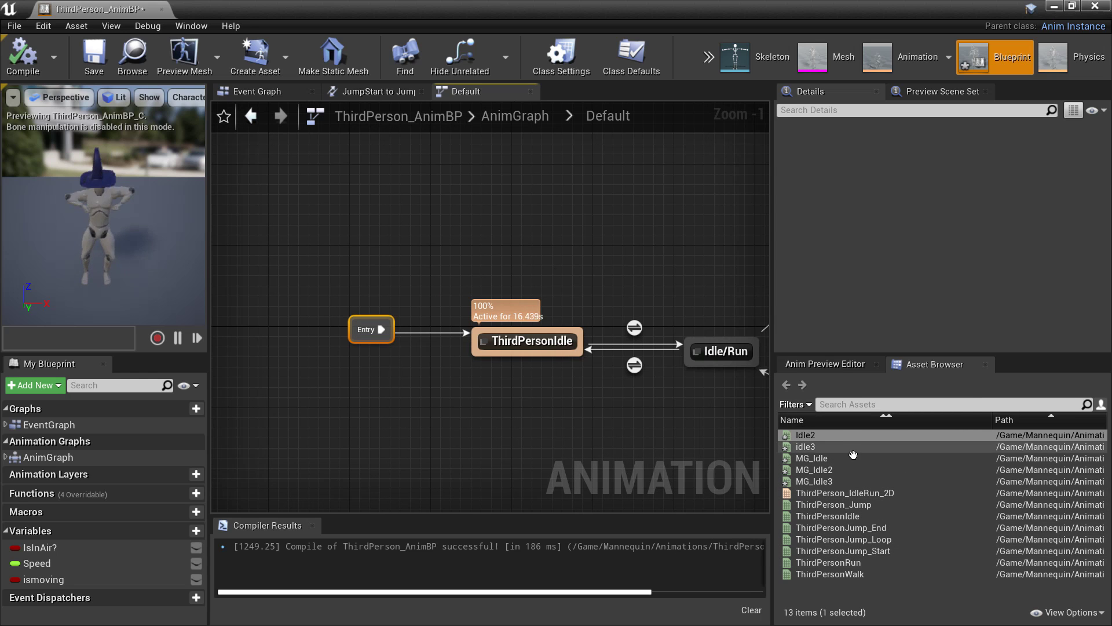
# Add an MG_Idle state above ThirdPersonIdle, link them both ways, and open the ThirdPersonIdle-to-MG_Idle rule
pyautogui.moveTo(852, 457); pyautogui.dragTo(503, 215)
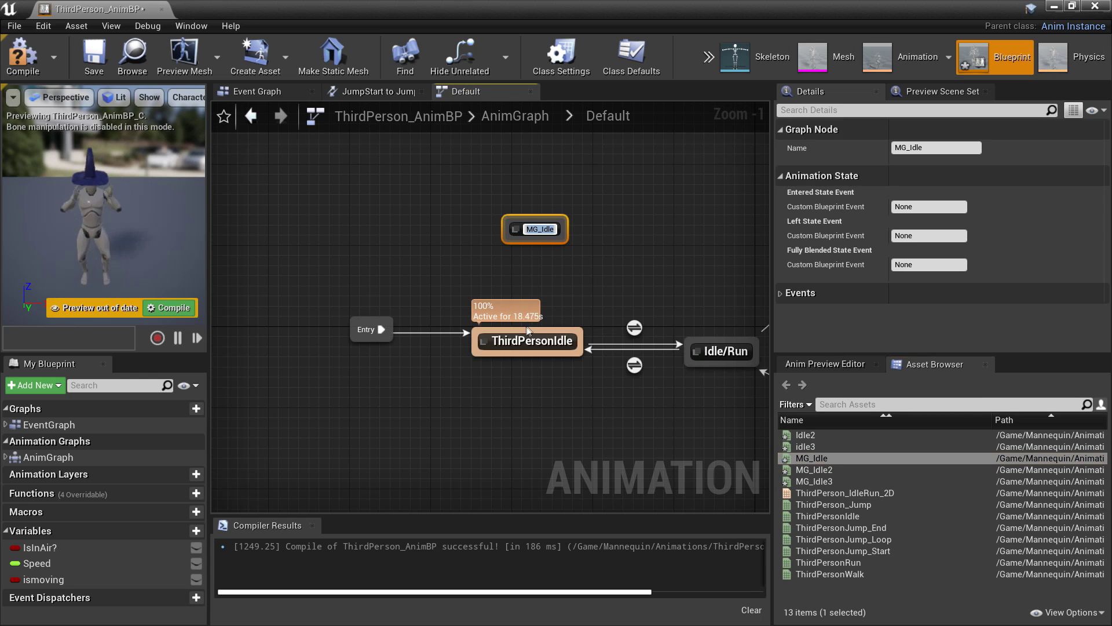
pyautogui.moveTo(529, 331); pyautogui.dragTo(565, 330)
pyautogui.click(515, 286)
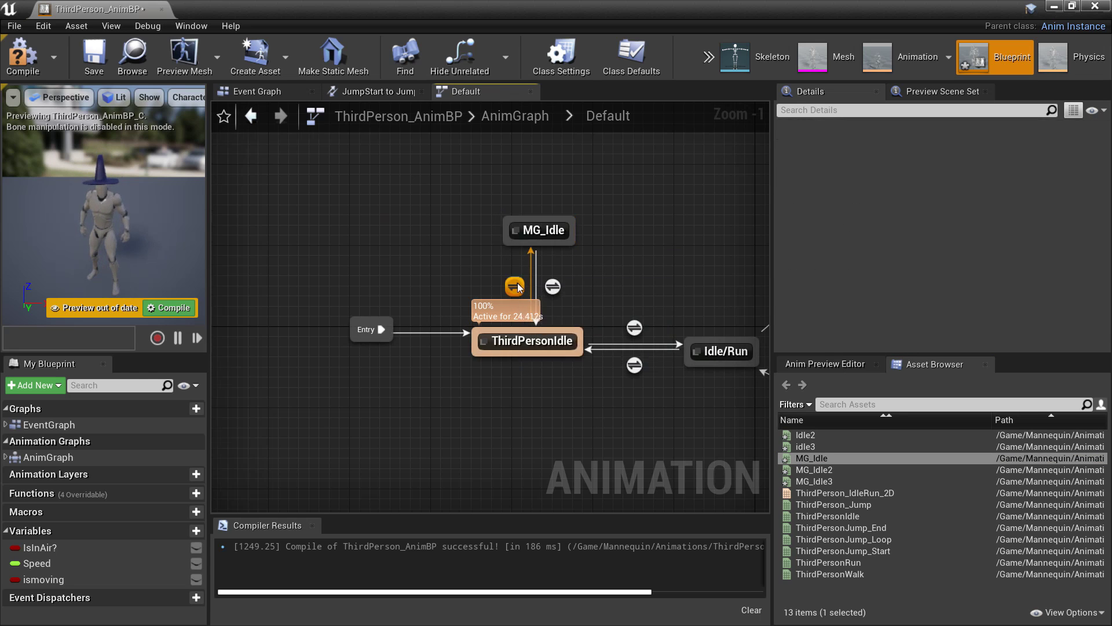
pyautogui.doubleClick(515, 286)
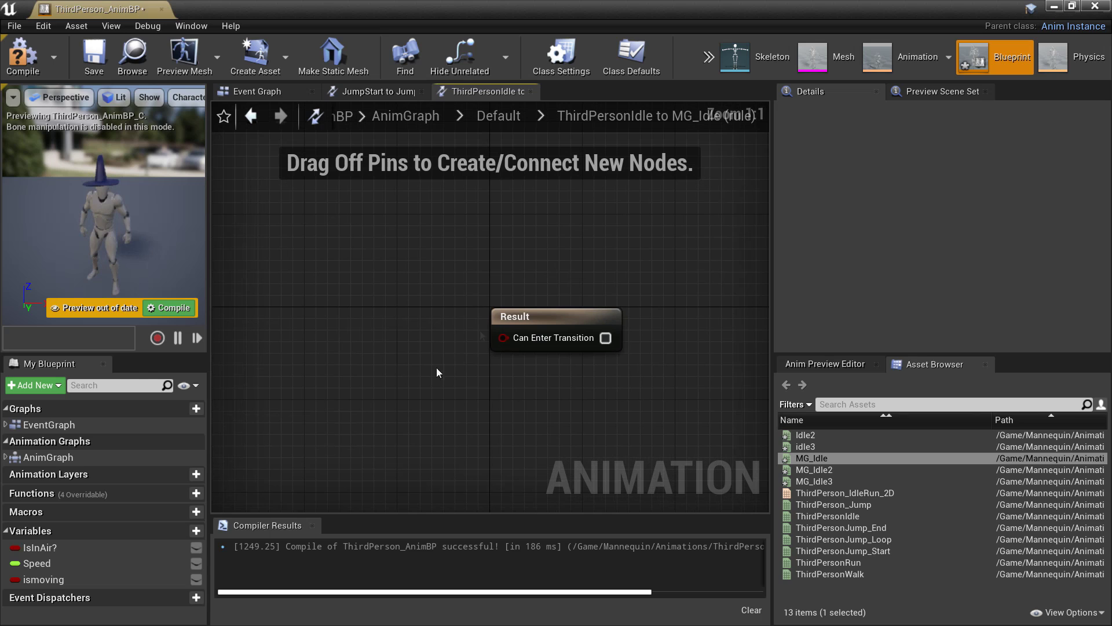
# Create a Boolean variable named magemode and place its getter in the ThirdPersonIdle-to-MG_Idle rule
pyautogui.click(183, 531)
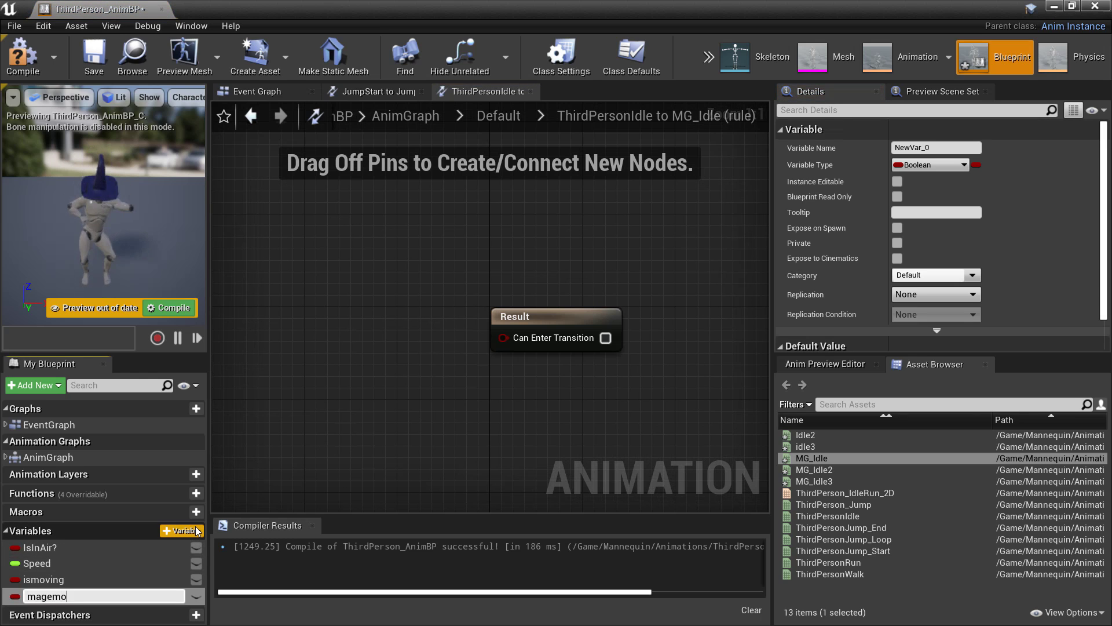
pyautogui.press('Return')
pyautogui.moveTo(74, 595); pyautogui.dragTo(553, 338)
pyautogui.click(373, 369)
# In the MG_Idle-to-ThirdPersonIdle rule, add a magemode getter feeding a NOT node
pyautogui.click(513, 115)
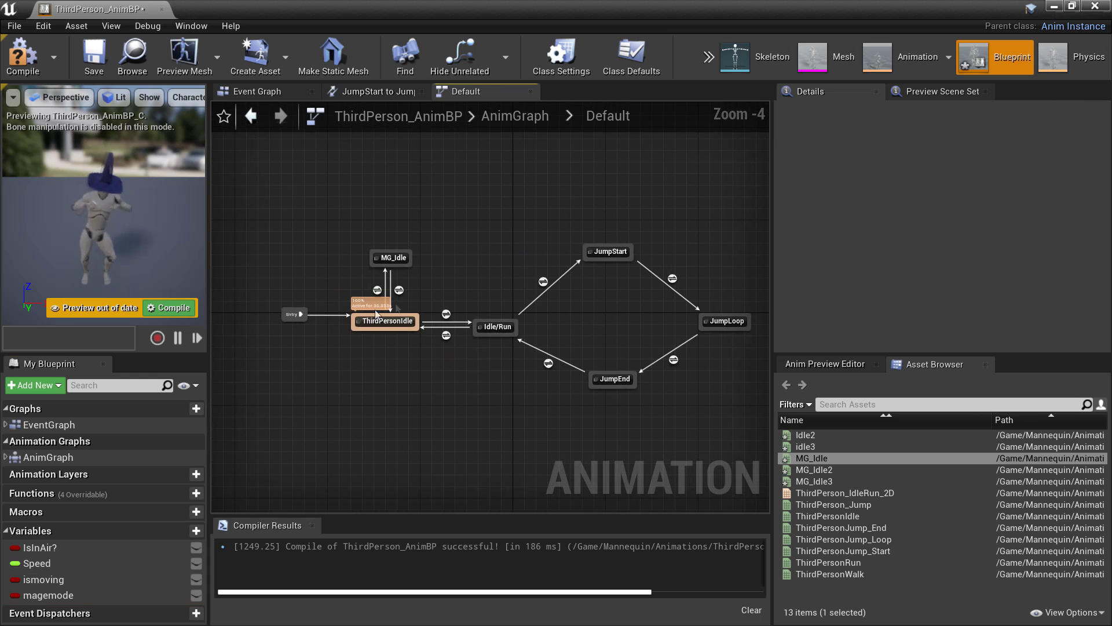
pyautogui.doubleClick(398, 290)
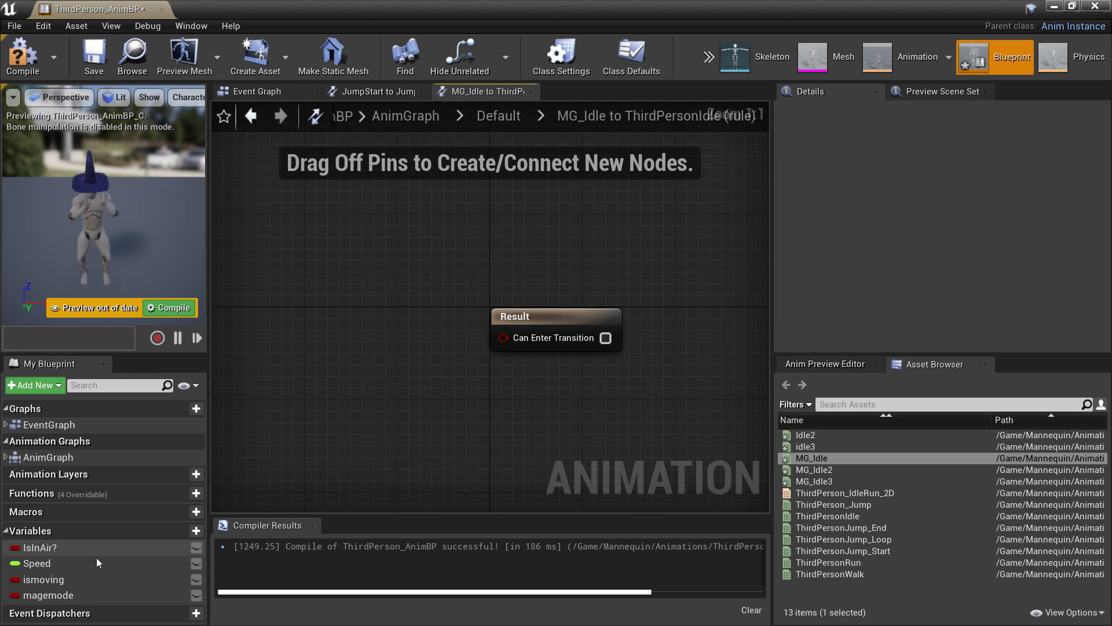
pyautogui.moveTo(61, 595); pyautogui.dragTo(294, 264)
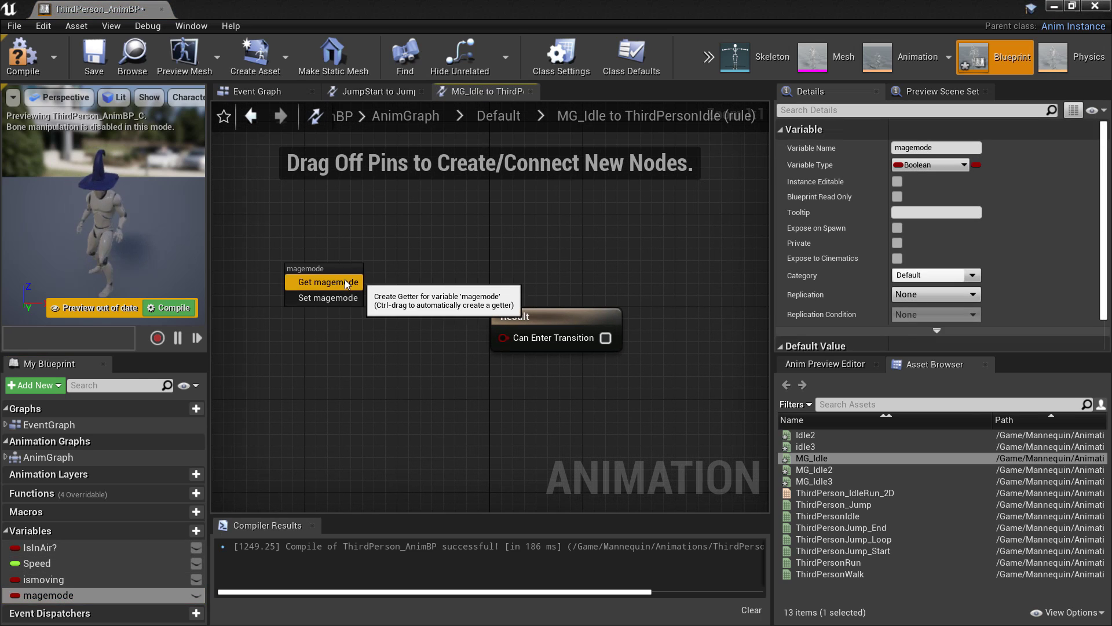
pyautogui.click(346, 279)
pyautogui.moveTo(368, 367); pyautogui.dragTo(369, 366)
pyautogui.write('not')
pyautogui.press('Return')
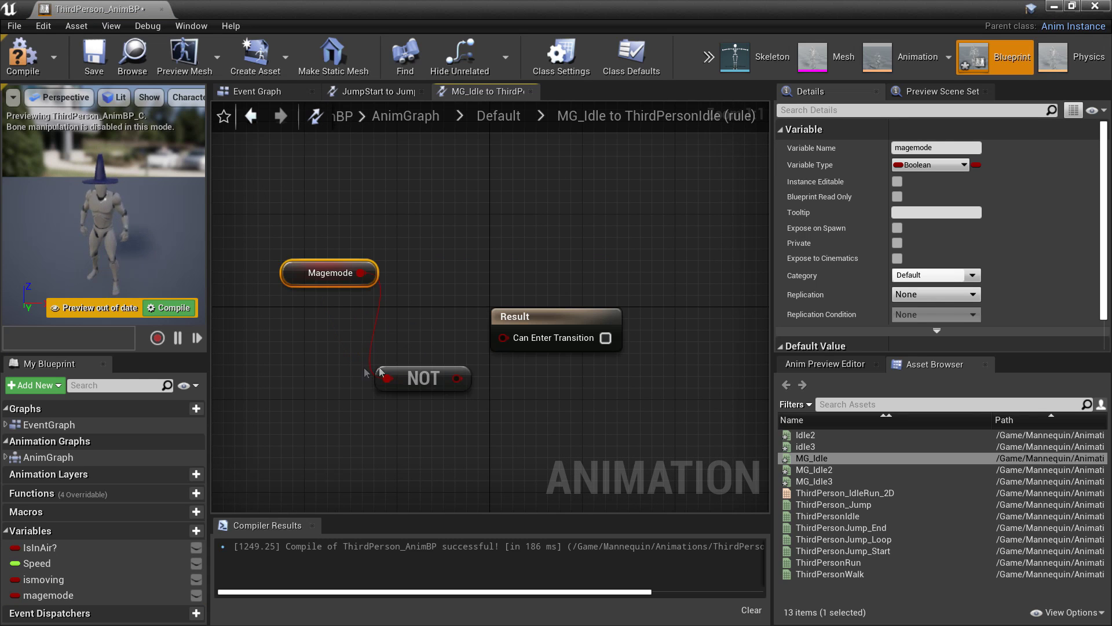